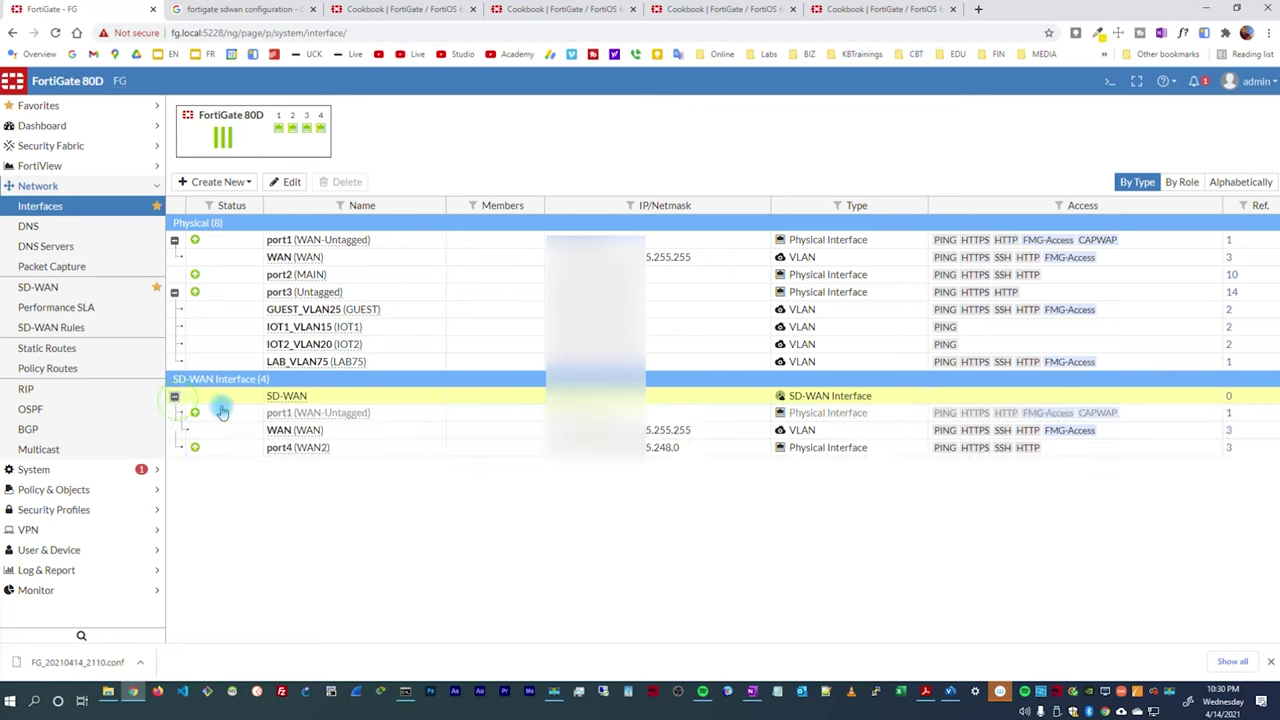
- Delete the Main to Internet IPv4 policy and check its effect on the running ping to 8.8.8.8 in the Command Prompt
{"action": "left_click", "coordinate": [312, 447]}
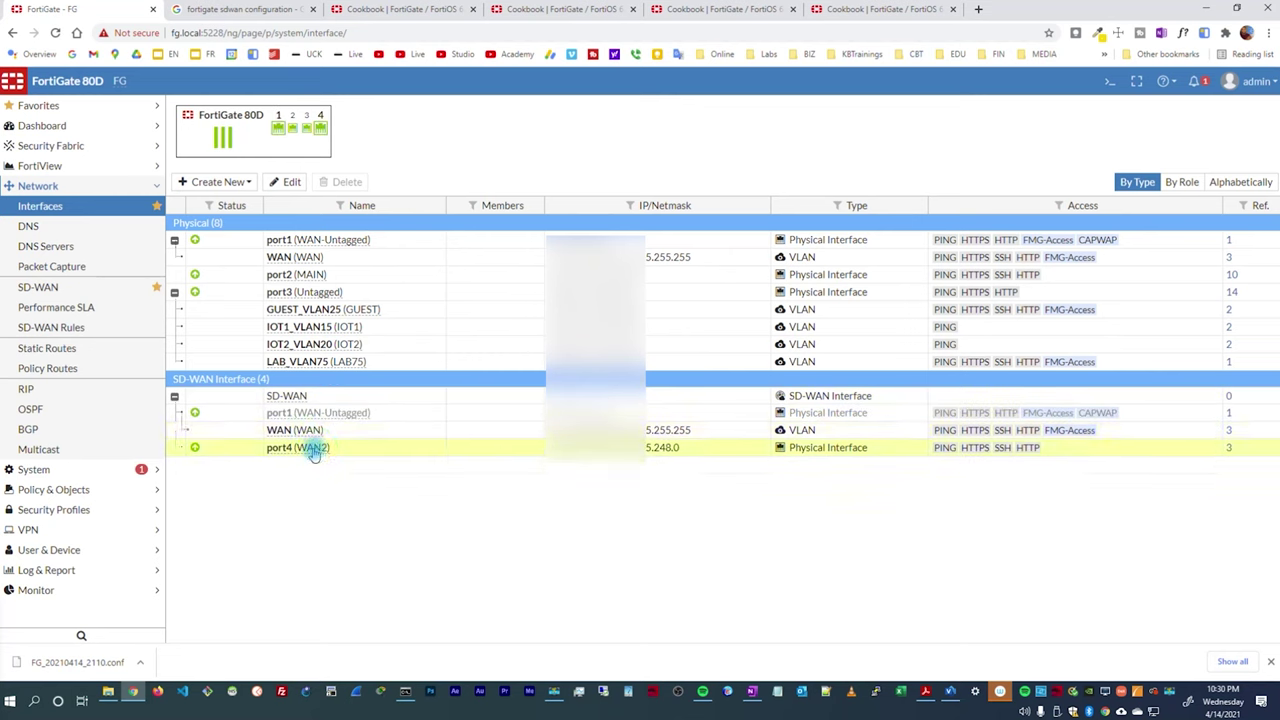
{"action": "left_click", "coordinate": [55, 489]}
{"action": "left_click", "coordinate": [50, 247]}
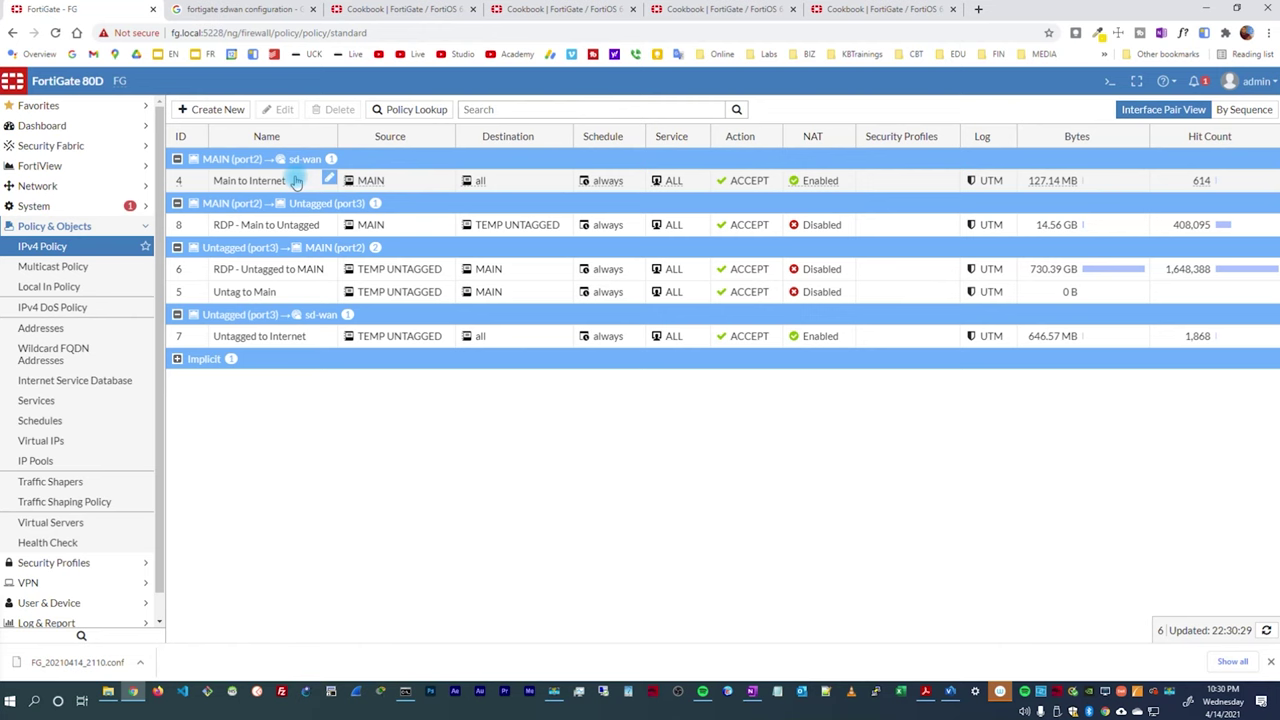
{"action": "left_click", "coordinate": [418, 188]}
{"action": "left_click", "coordinate": [339, 109]}
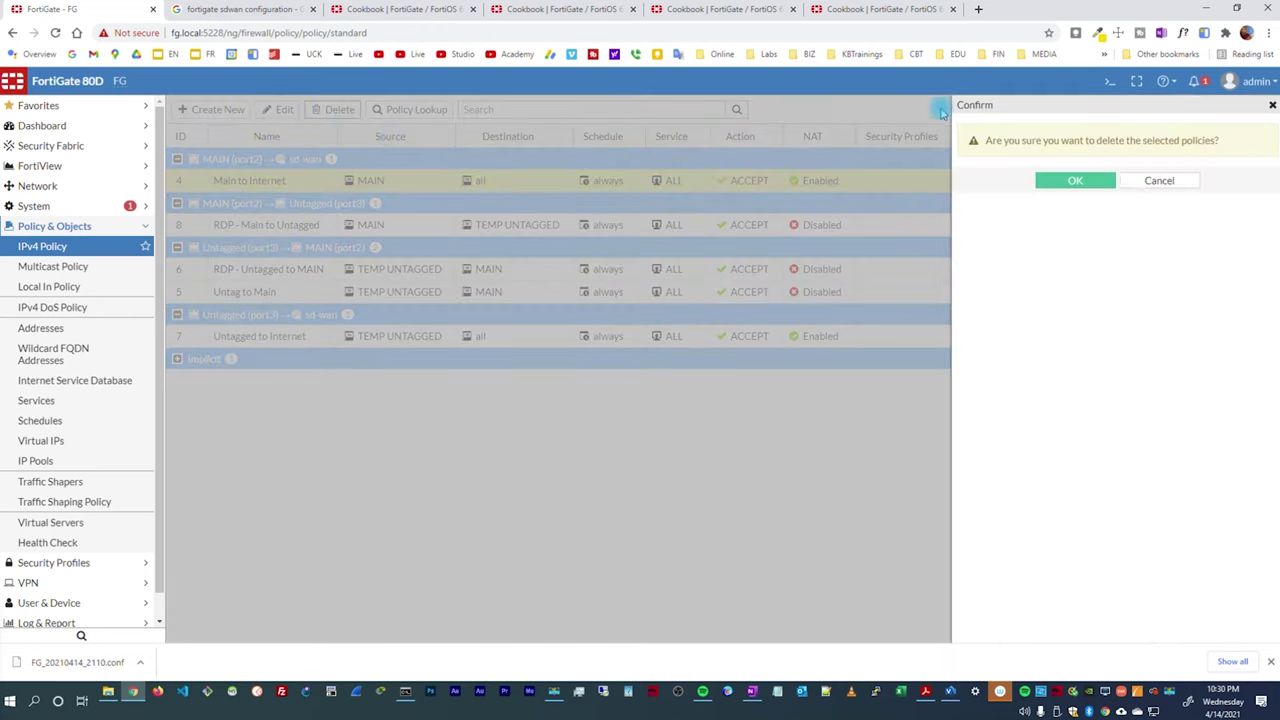
{"action": "left_click", "coordinate": [408, 695]}
{"action": "left_click", "coordinate": [408, 518]}
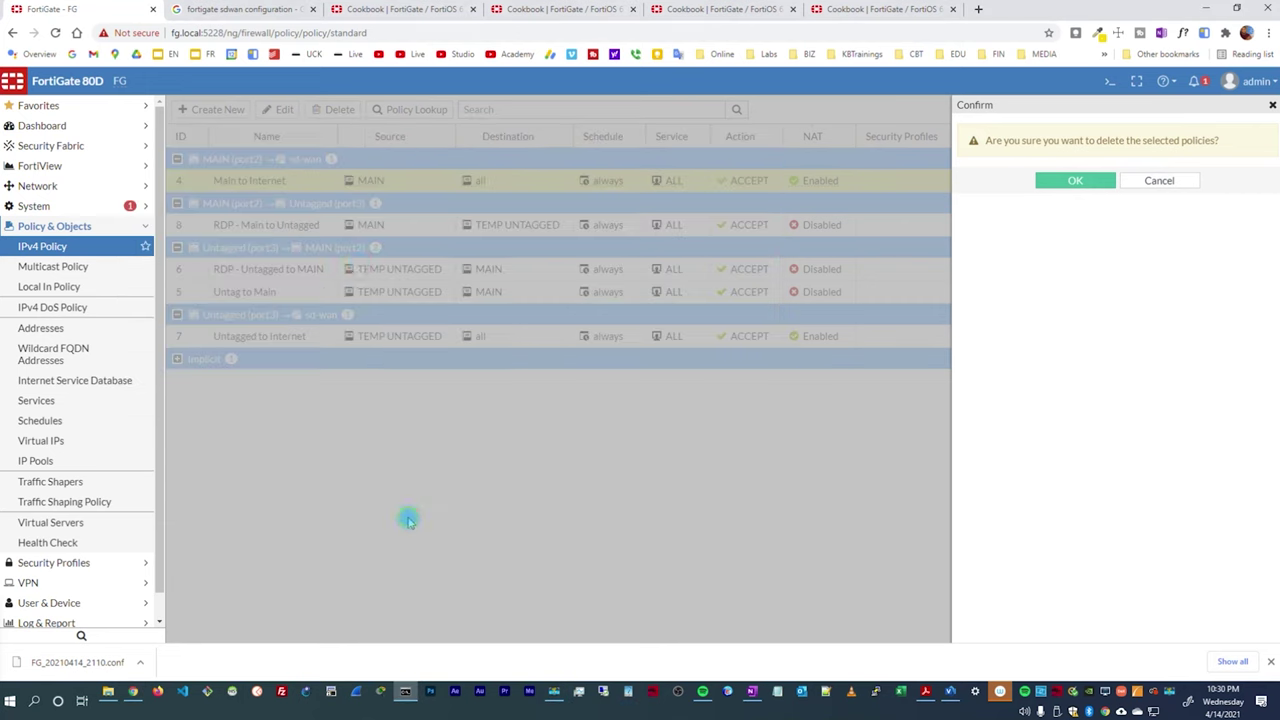
{"action": "left_click", "coordinate": [1066, 184]}
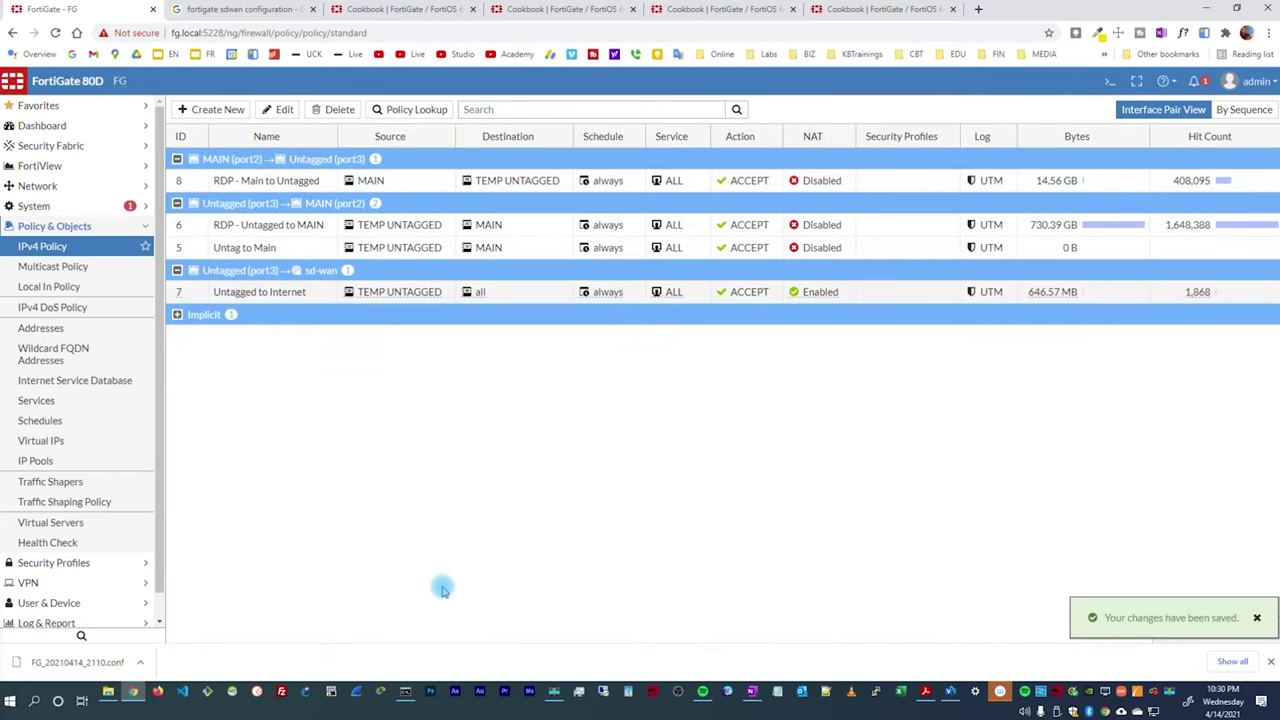
{"action": "left_click", "coordinate": [406, 691]}
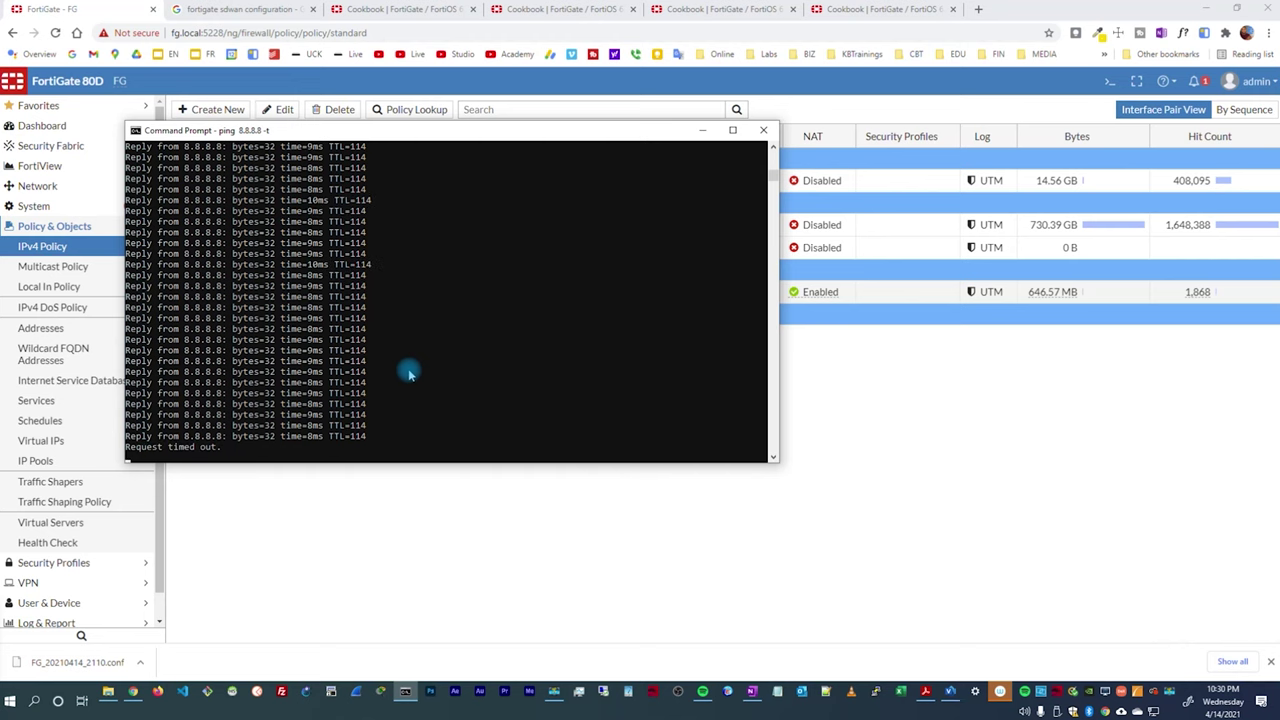
{"action": "left_click", "coordinate": [393, 485]}
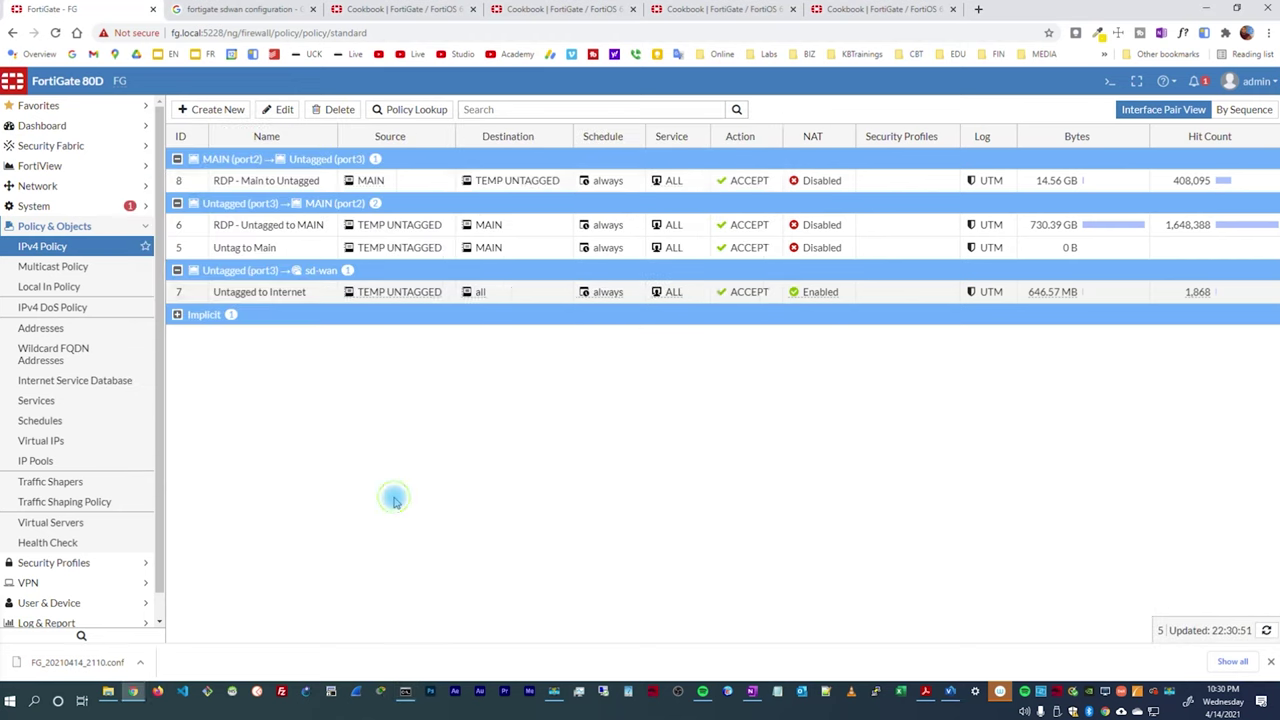
- Delete the RDP - Untagged to MAIN policy from the IPv4 policy list
{"action": "left_click", "coordinate": [310, 228]}
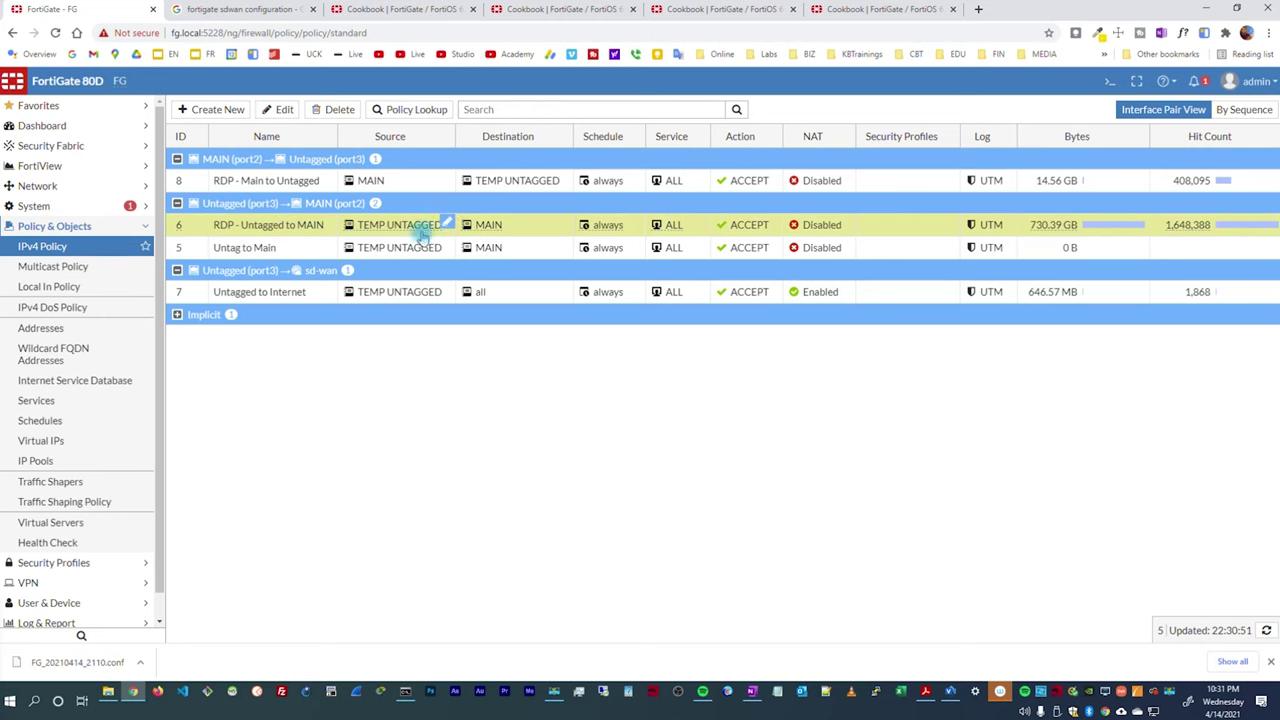
{"action": "left_click", "coordinate": [313, 112]}
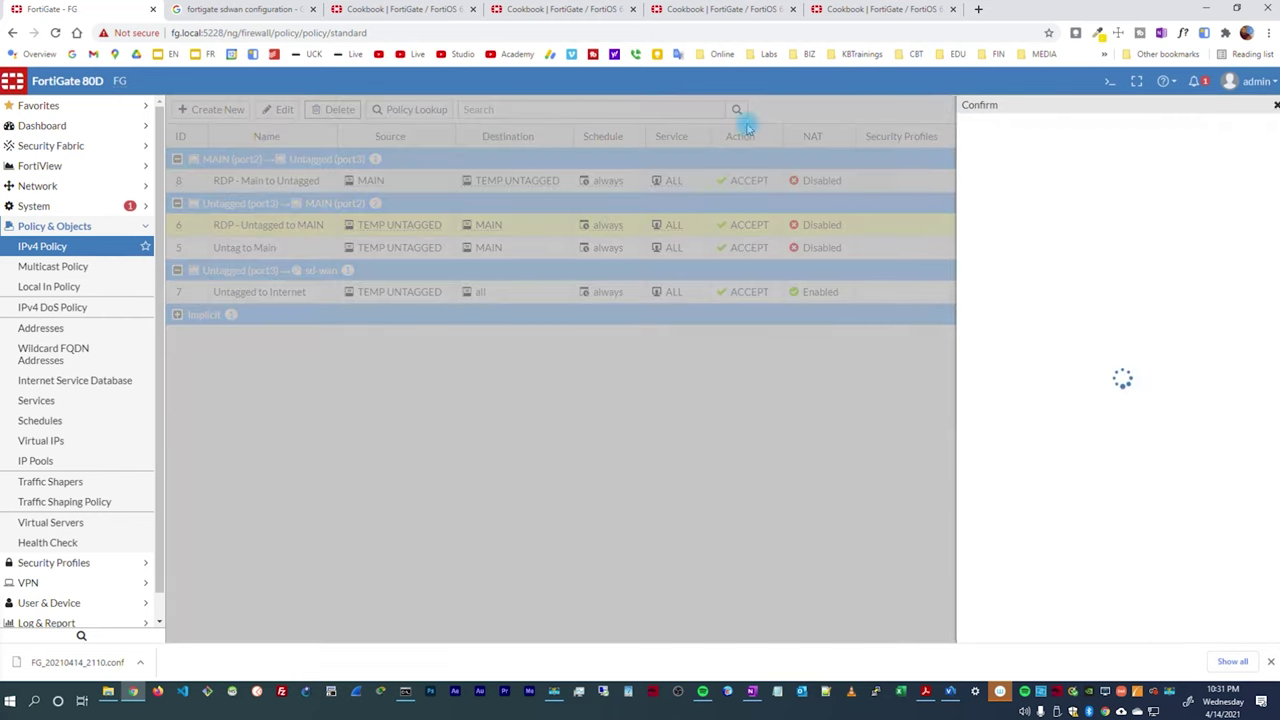
{"action": "left_click", "coordinate": [1042, 183]}
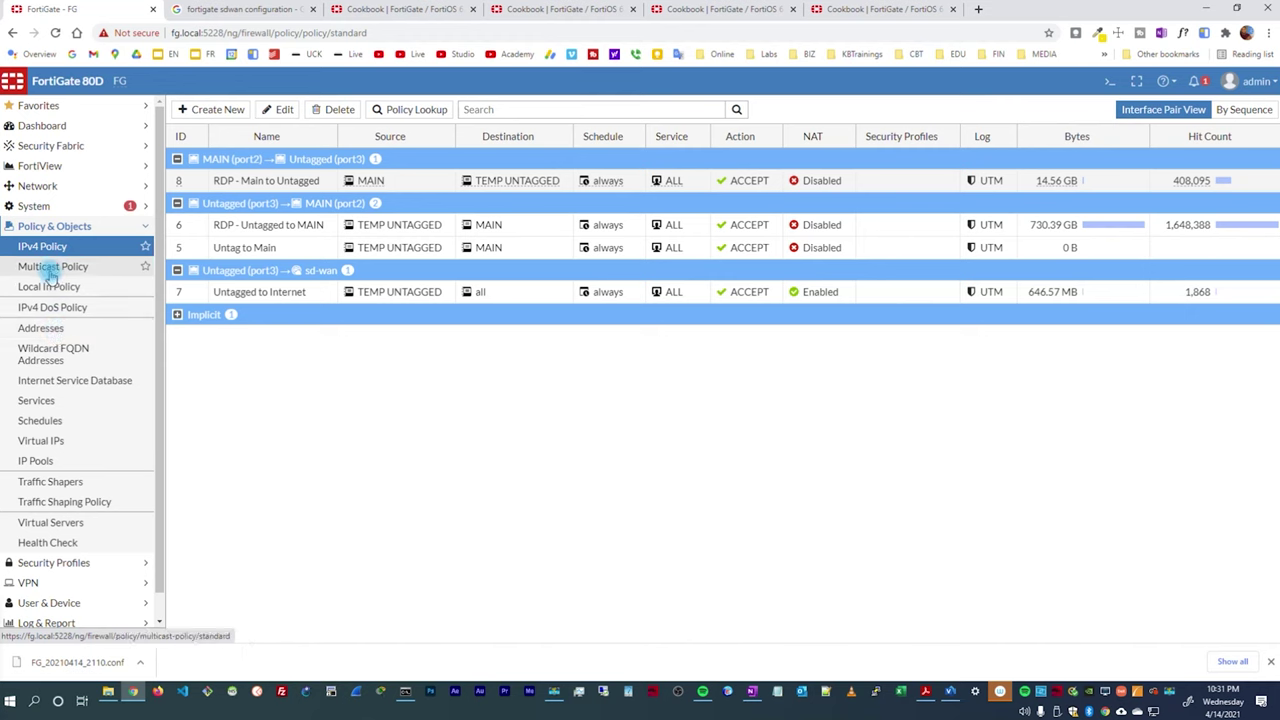
- Check the policy routes and delete the 0.0.0.0/0 static route
{"action": "left_click", "coordinate": [42, 186]}
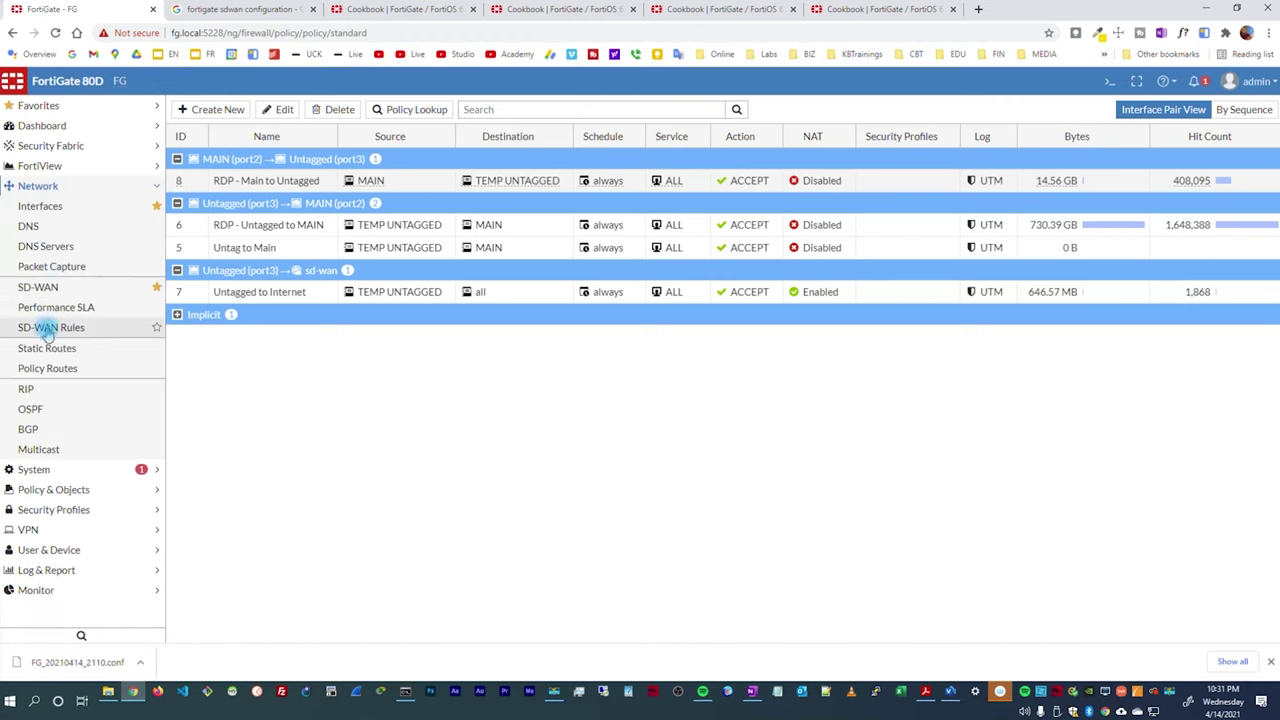
{"action": "left_click", "coordinate": [45, 368]}
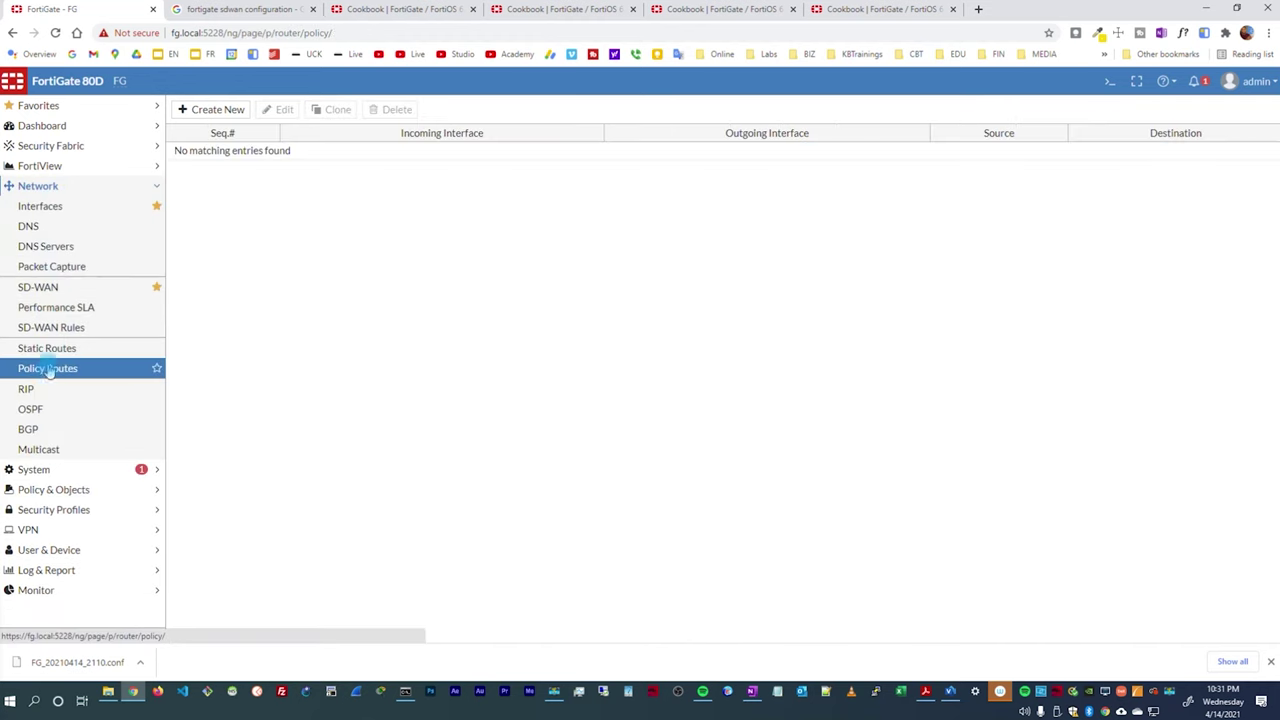
{"action": "left_click", "coordinate": [47, 349]}
{"action": "left_click", "coordinate": [257, 150]}
{"action": "left_click", "coordinate": [392, 109]}
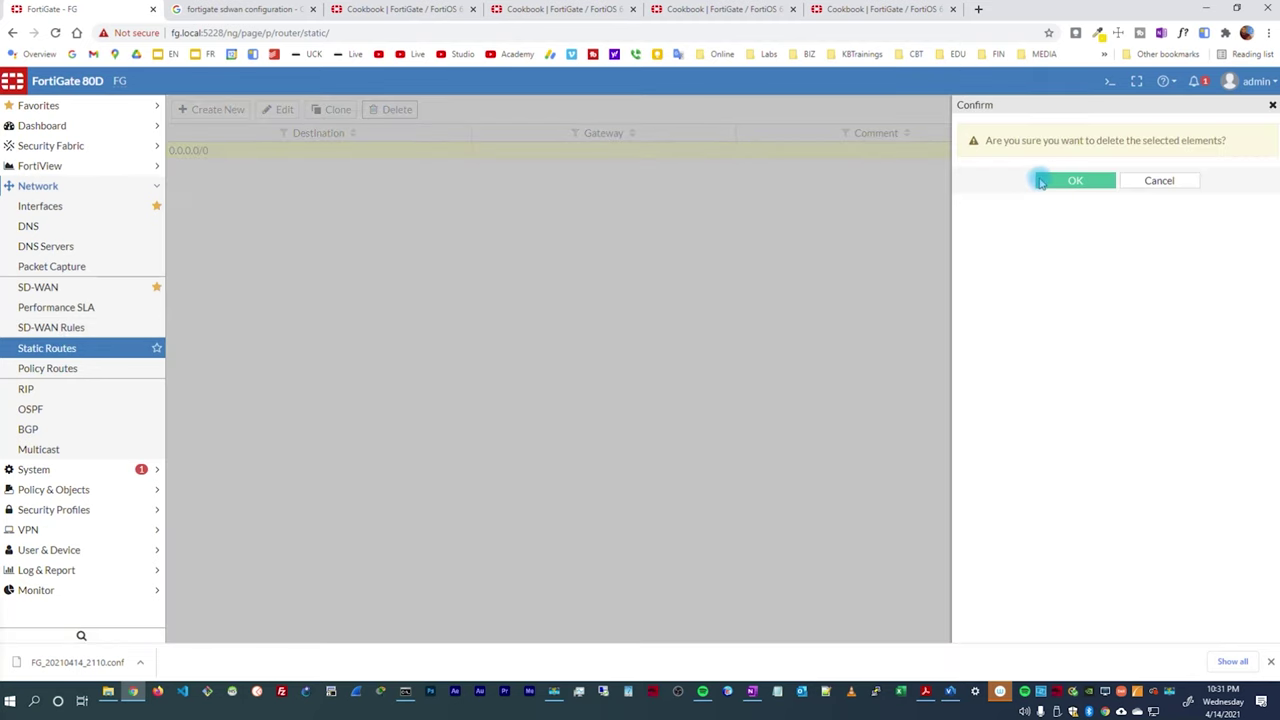
{"action": "left_click", "coordinate": [1062, 187]}
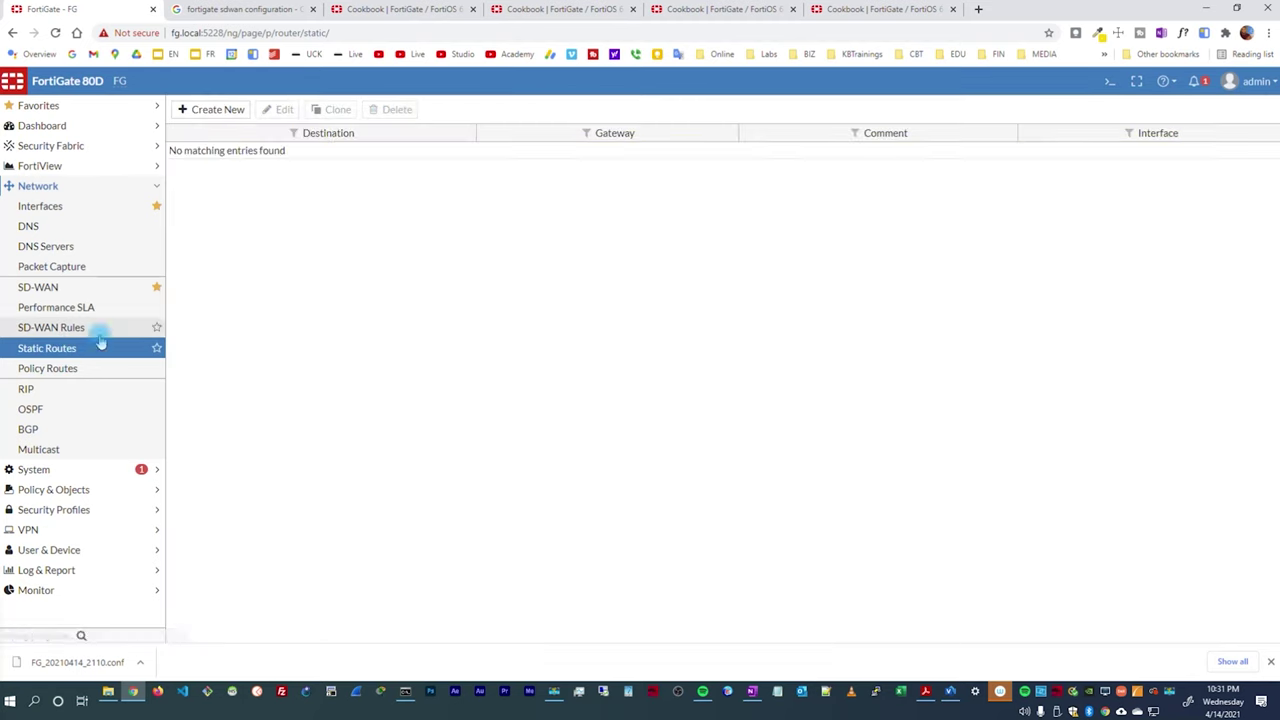
- Delete the Prefer_Centuylink rule from the SD-WAN rules
{"action": "left_click", "coordinate": [55, 330]}
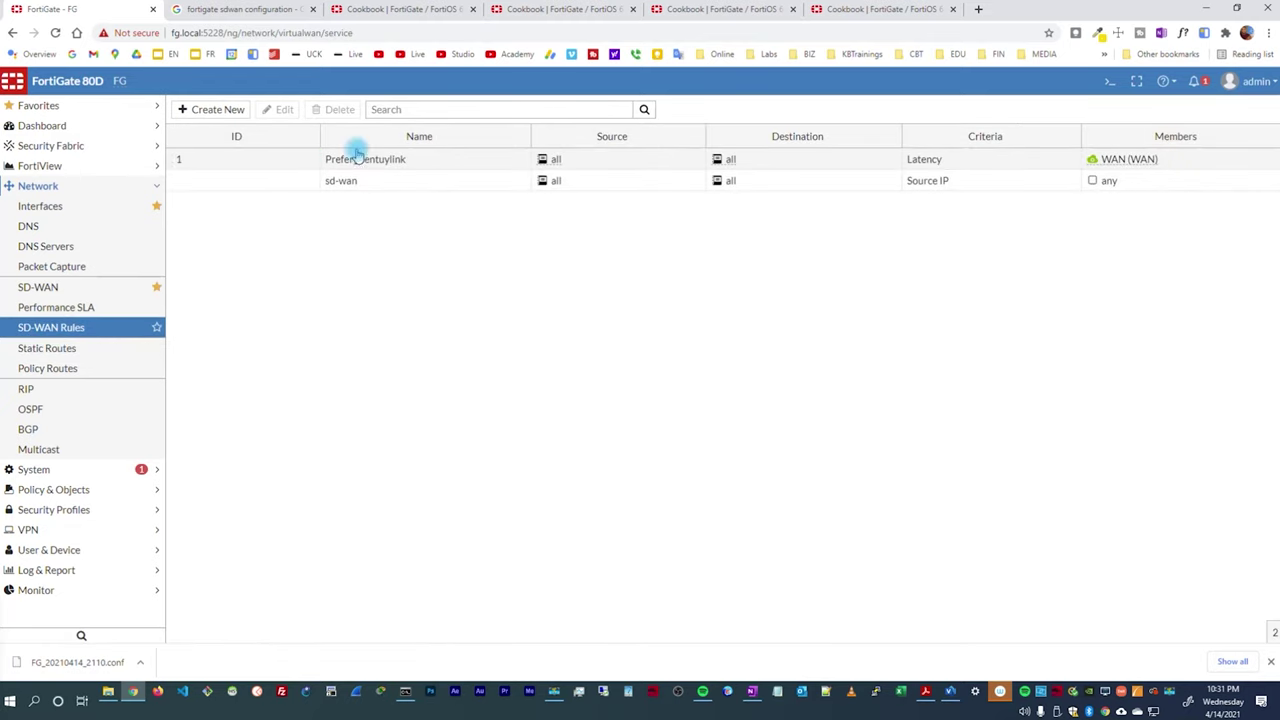
{"action": "left_click", "coordinate": [438, 160]}
{"action": "left_click", "coordinate": [340, 110]}
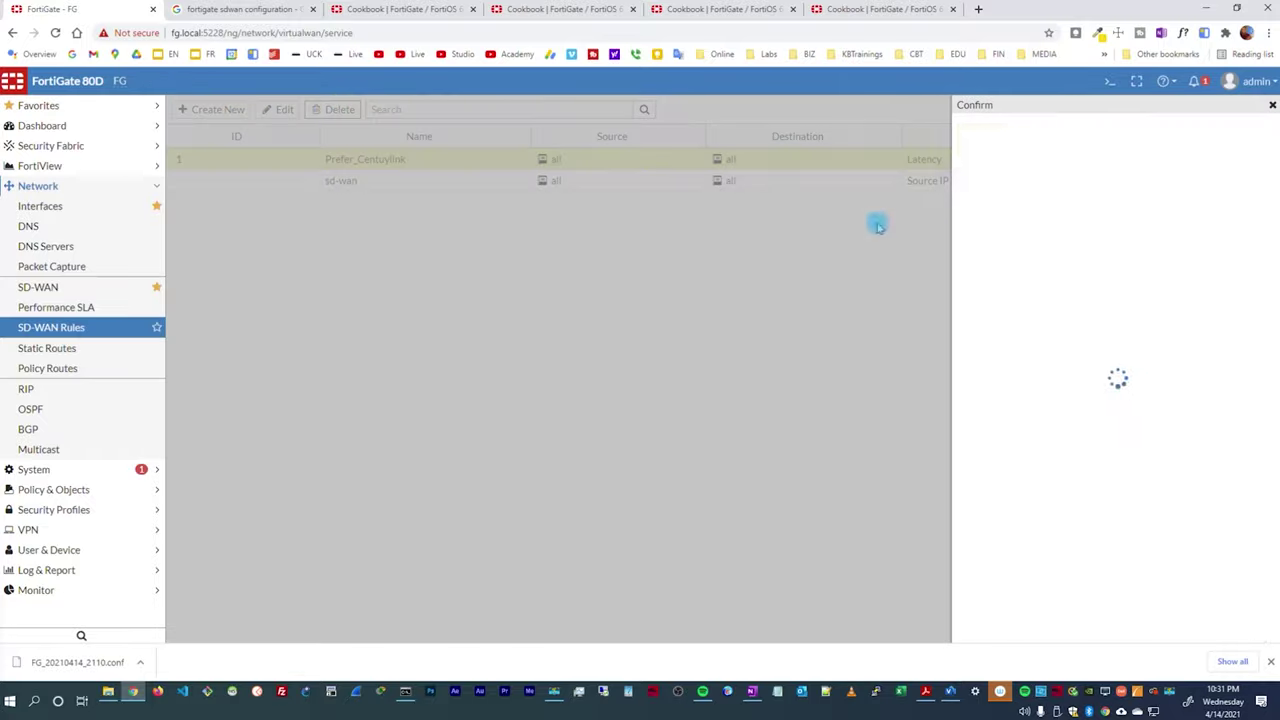
{"action": "left_click", "coordinate": [1066, 180]}
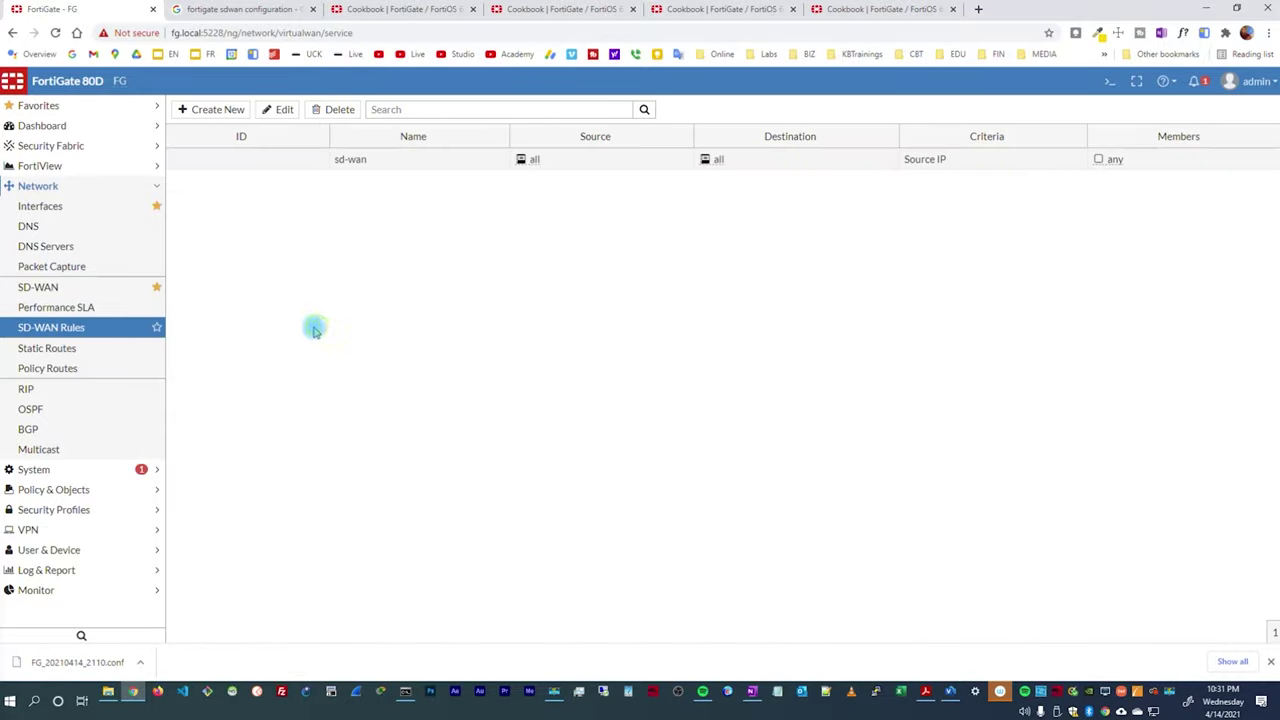
- Delete the CenturyLink and Comcast health checks from the performance SLA list
{"action": "left_click", "coordinate": [45, 307]}
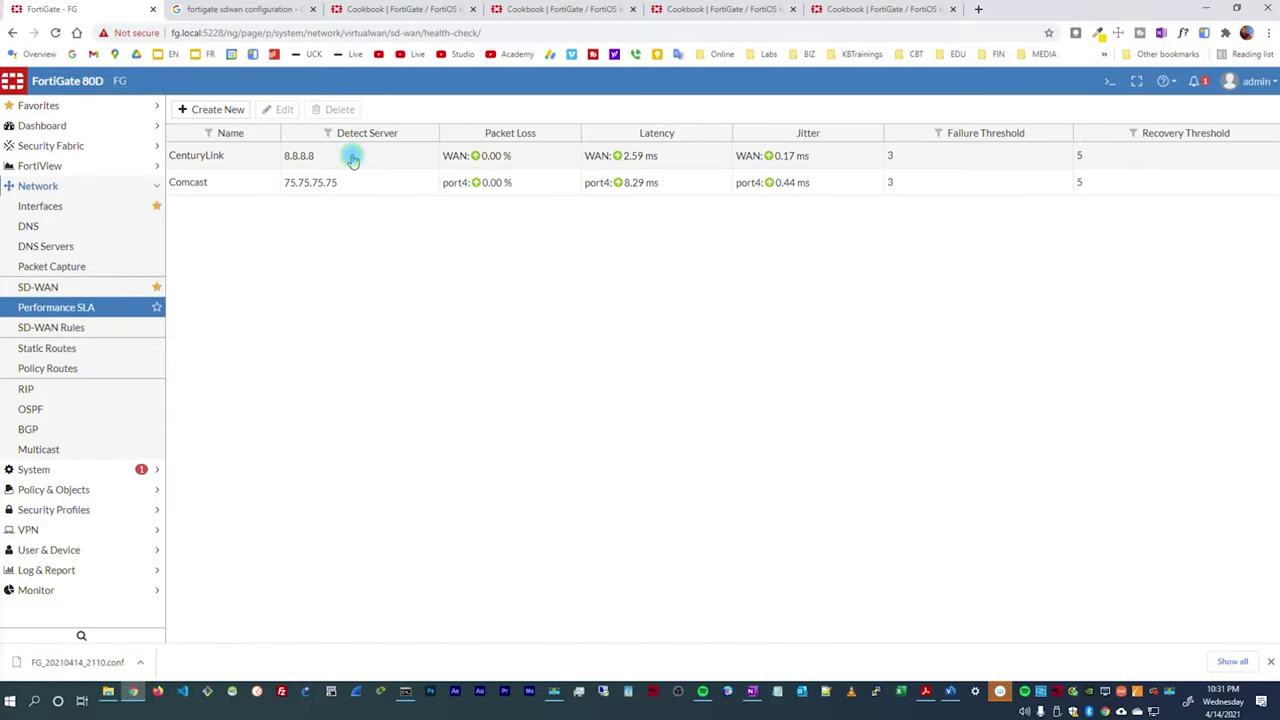
{"action": "left_click", "coordinate": [340, 110]}
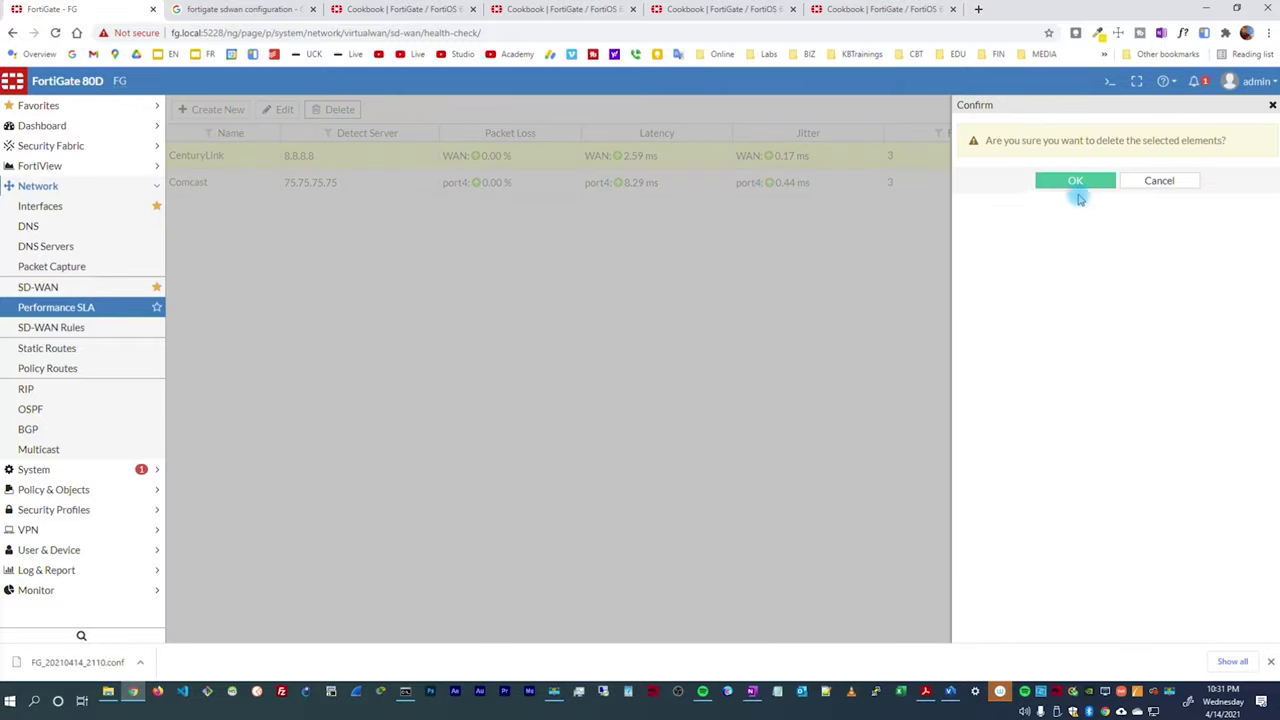
{"action": "left_click", "coordinate": [1068, 182]}
{"action": "left_click", "coordinate": [363, 157]}
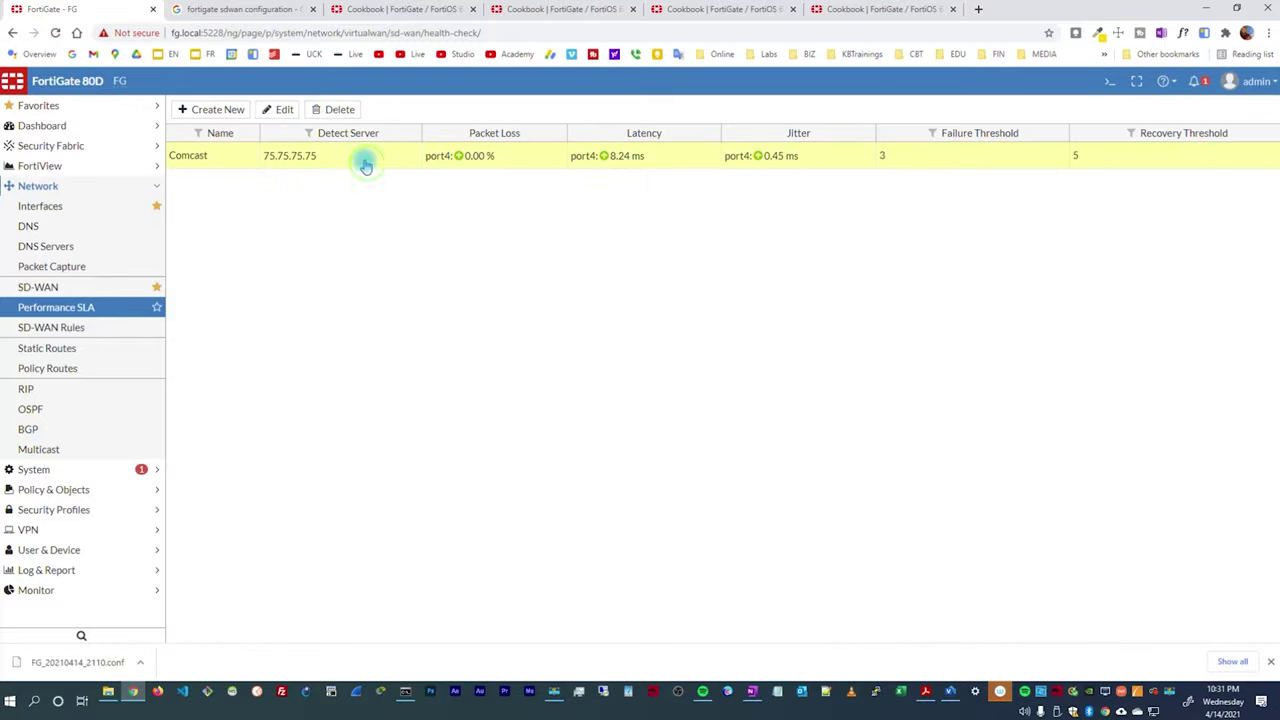
{"action": "left_click", "coordinate": [333, 110]}
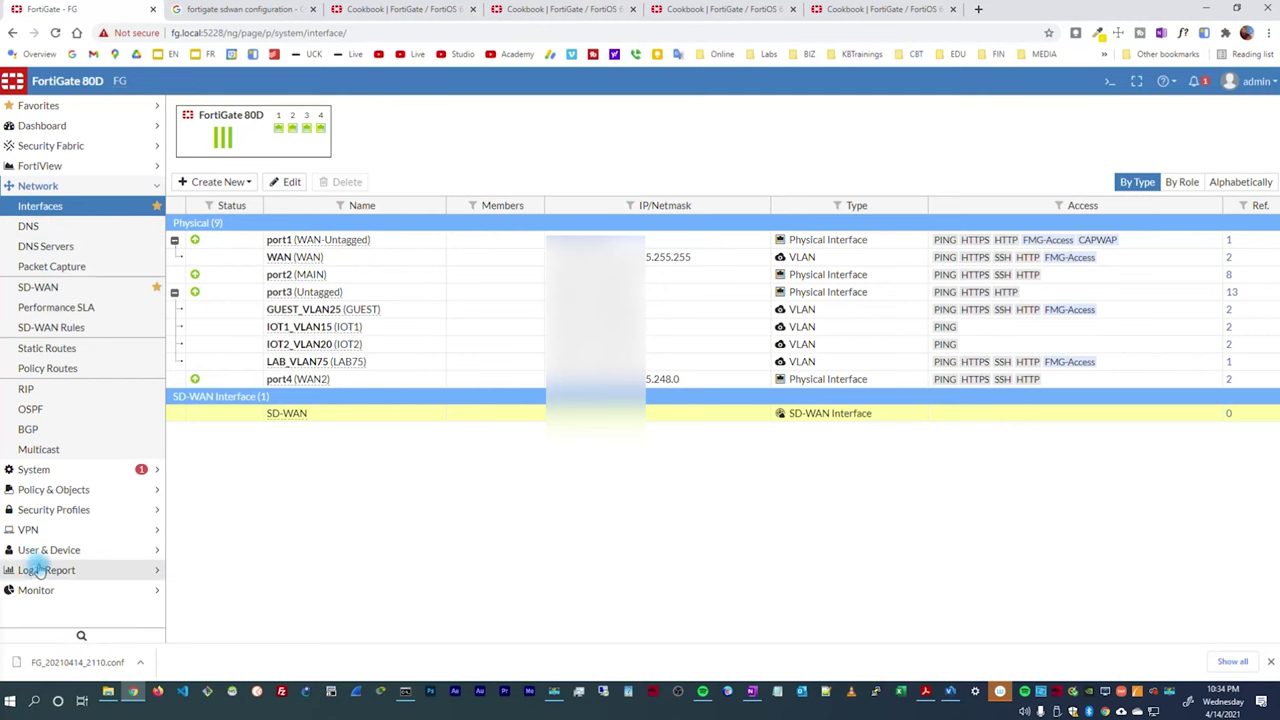
- Check the description of the SD-WAN Interface feature in the feature visibility settings and apply the settings
{"action": "left_click", "coordinate": [40, 470]}
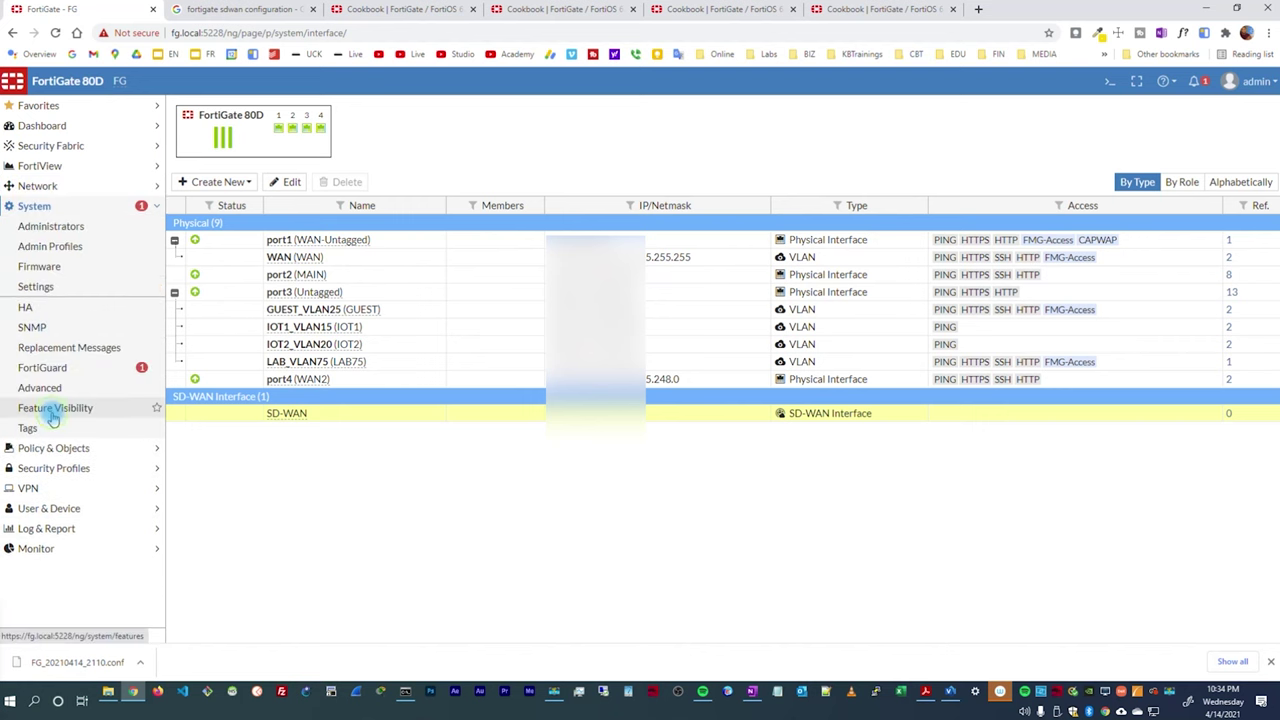
{"action": "left_click", "coordinate": [54, 418]}
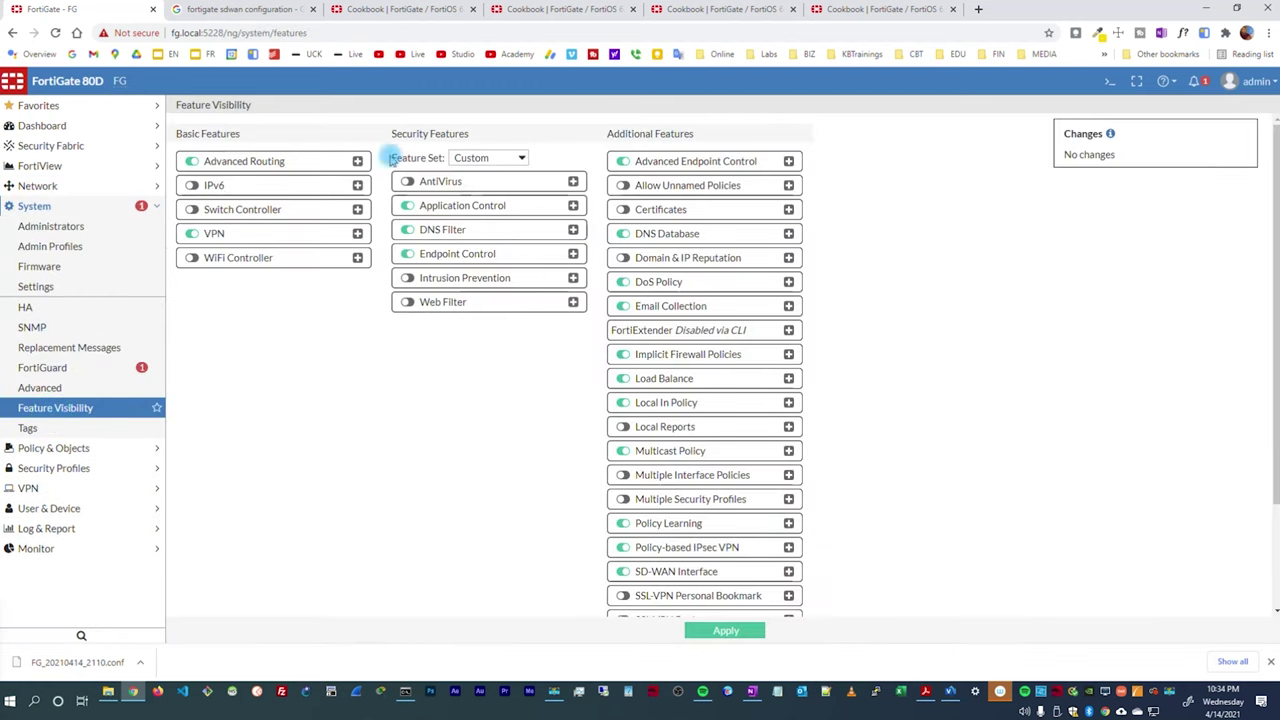
{"action": "scroll", "coordinate": [622, 166], "scroll_direction": "down", "scroll_amount": 3}
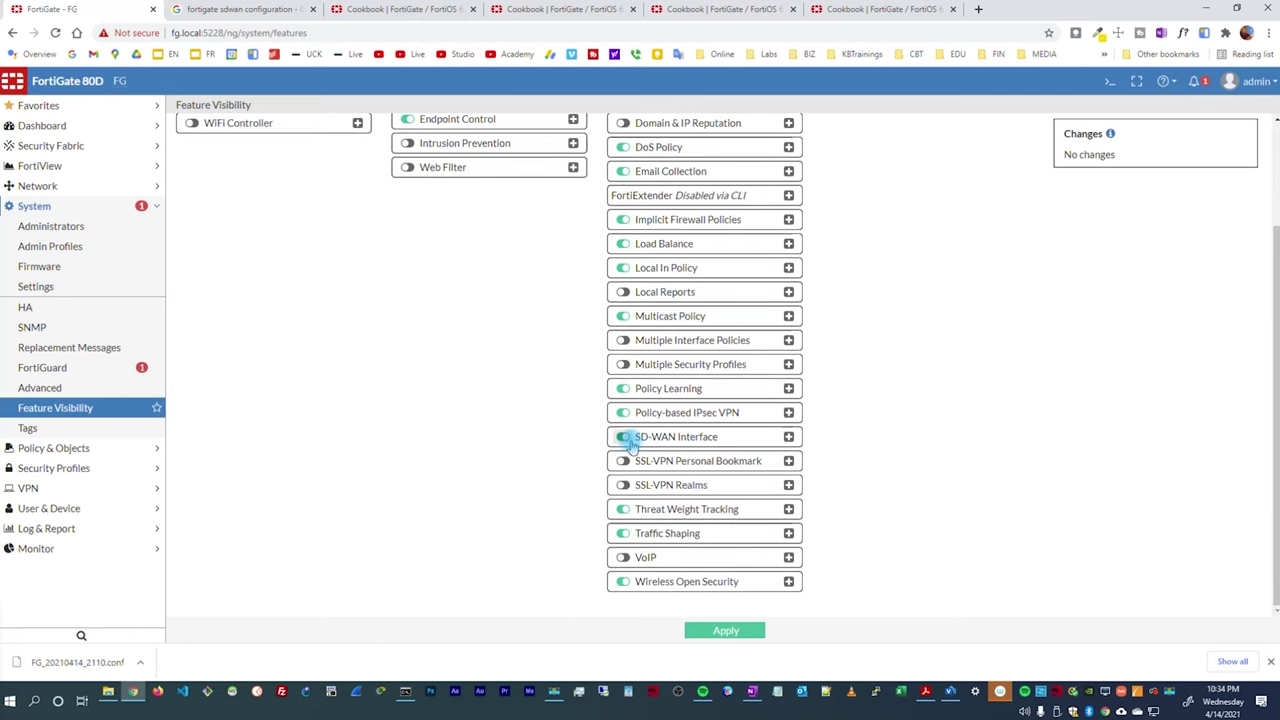
{"action": "left_click", "coordinate": [788, 437]}
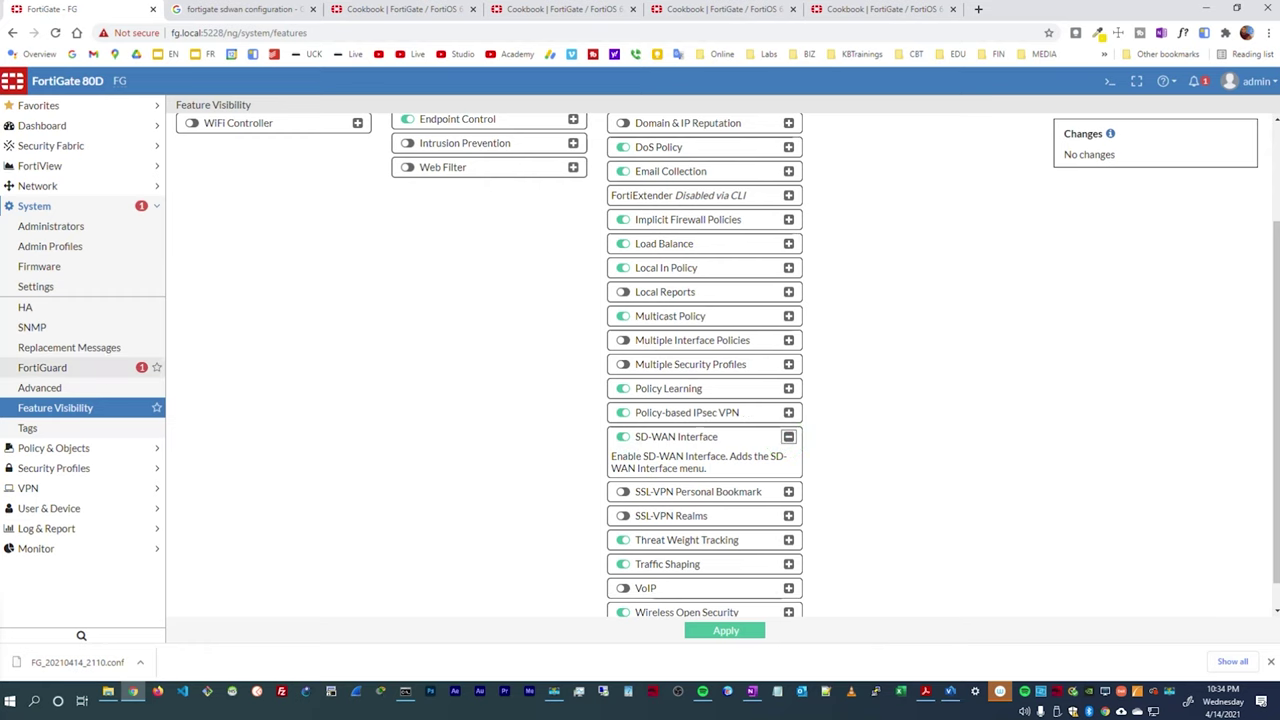
{"action": "left_click", "coordinate": [726, 634]}
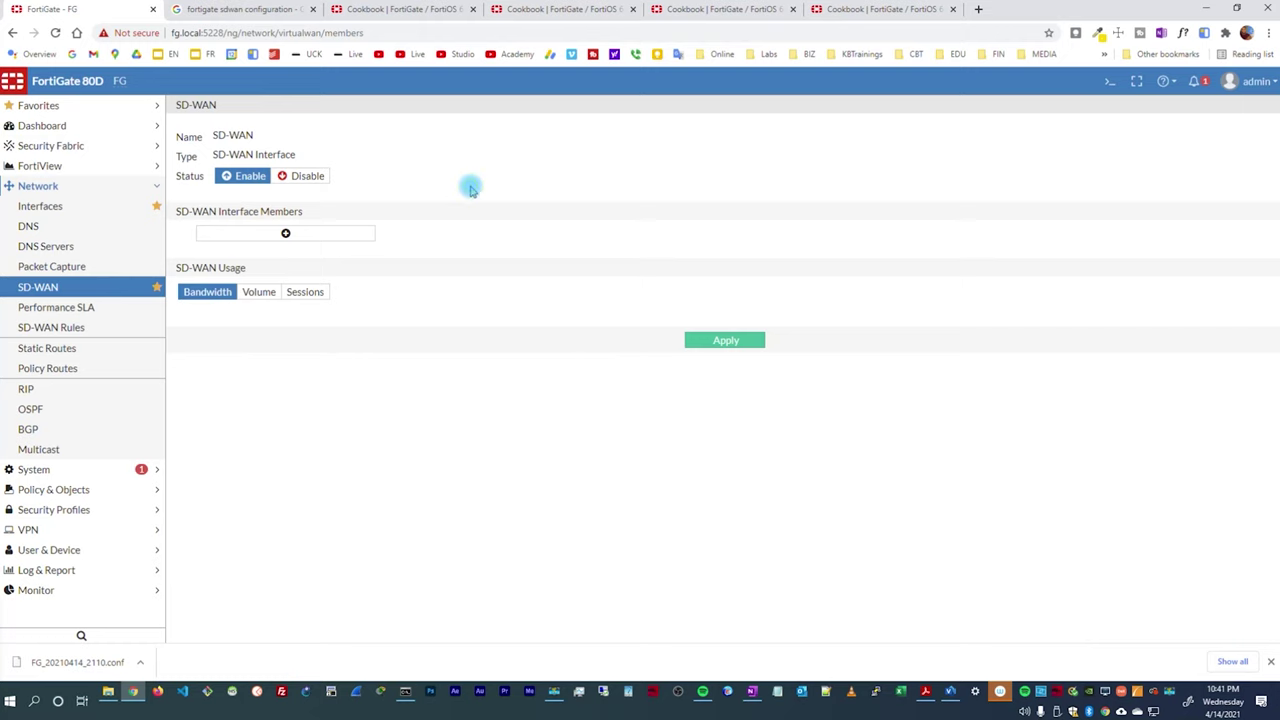
- Disable SD-WAN, apply the change, and check the network interface list
{"action": "left_click", "coordinate": [302, 176]}
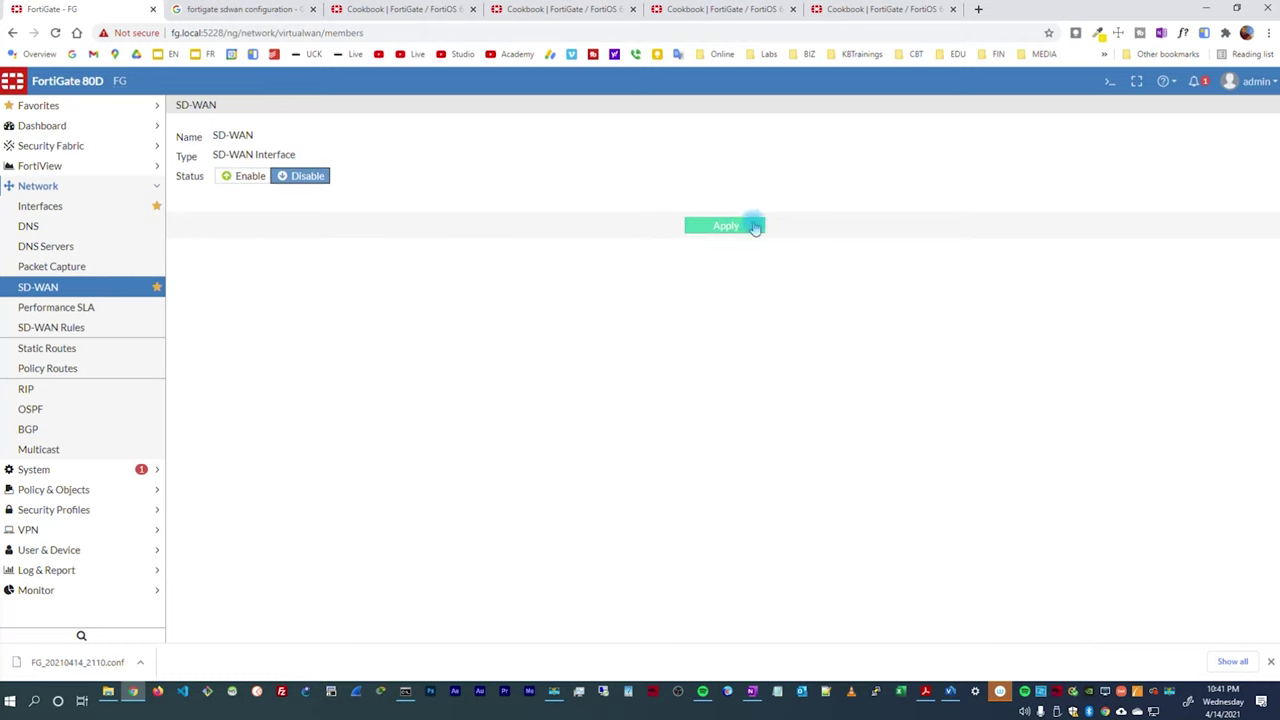
{"action": "left_click", "coordinate": [749, 224]}
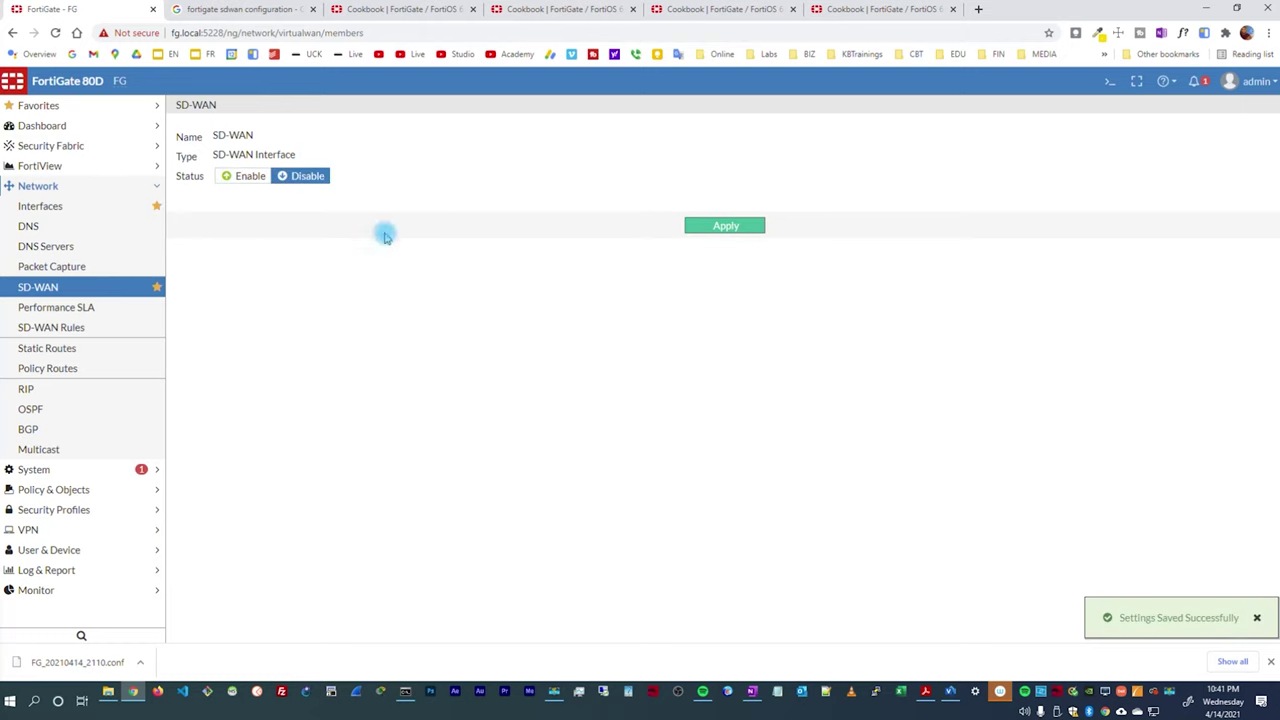
{"action": "left_click", "coordinate": [60, 206]}
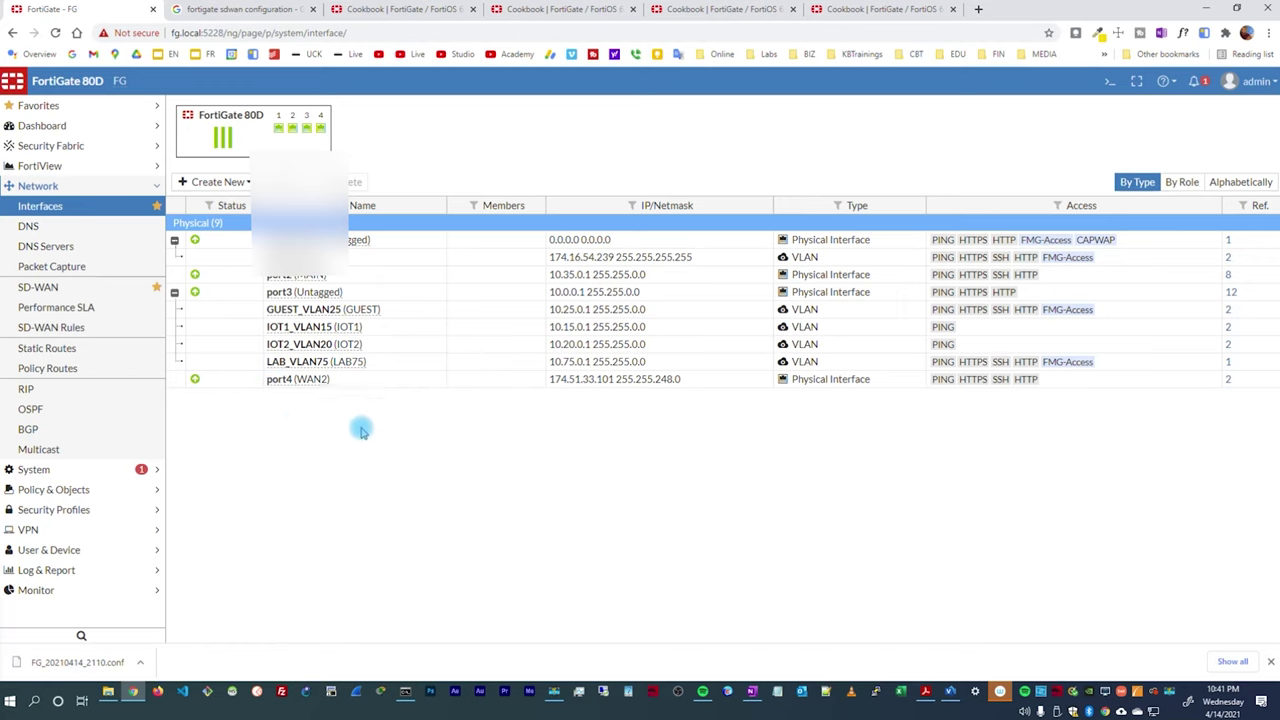
- Set the SD-WAN status to enabled and look through the interfaces available for its first member
{"action": "left_click", "coordinate": [58, 287]}
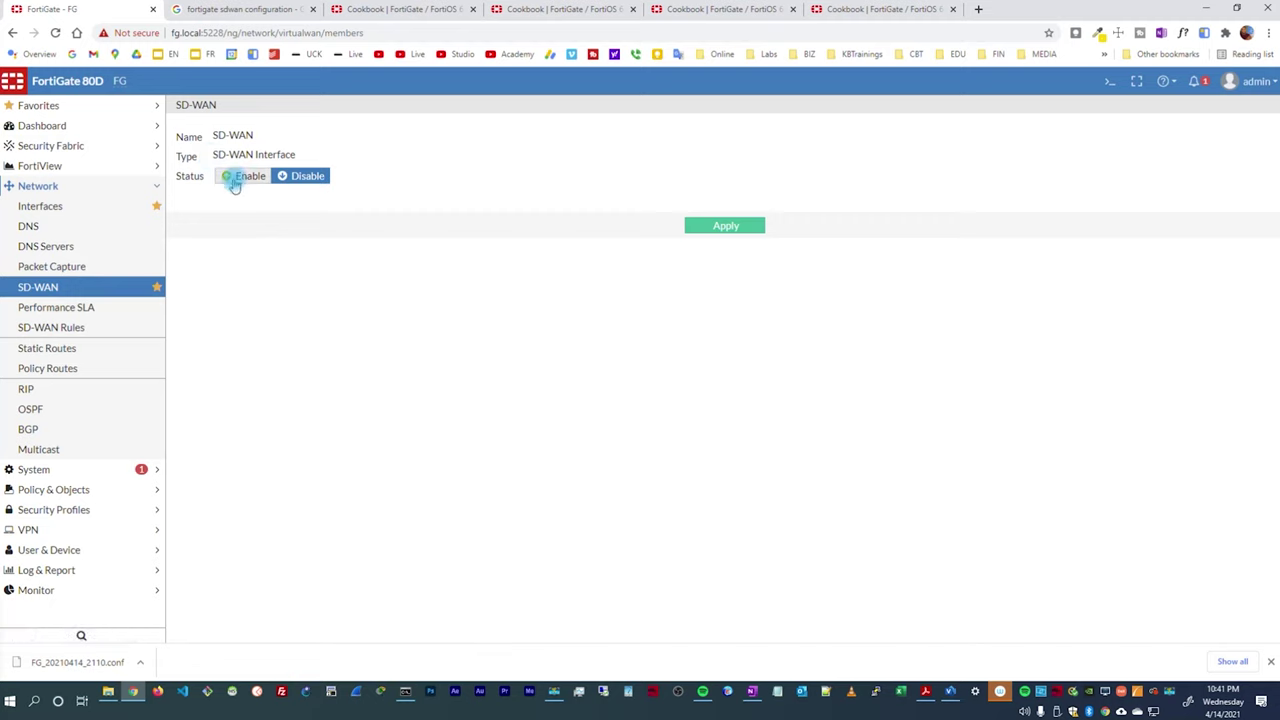
{"action": "left_click", "coordinate": [233, 184]}
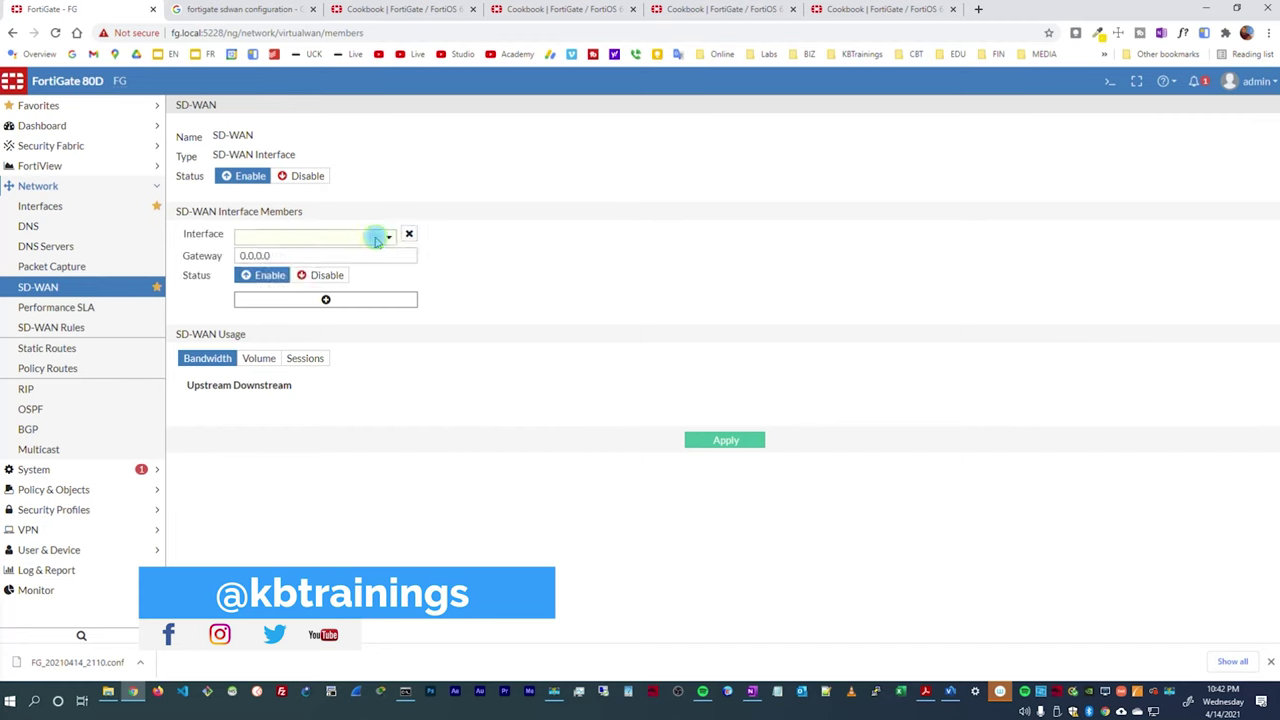
{"action": "left_click", "coordinate": [366, 240]}
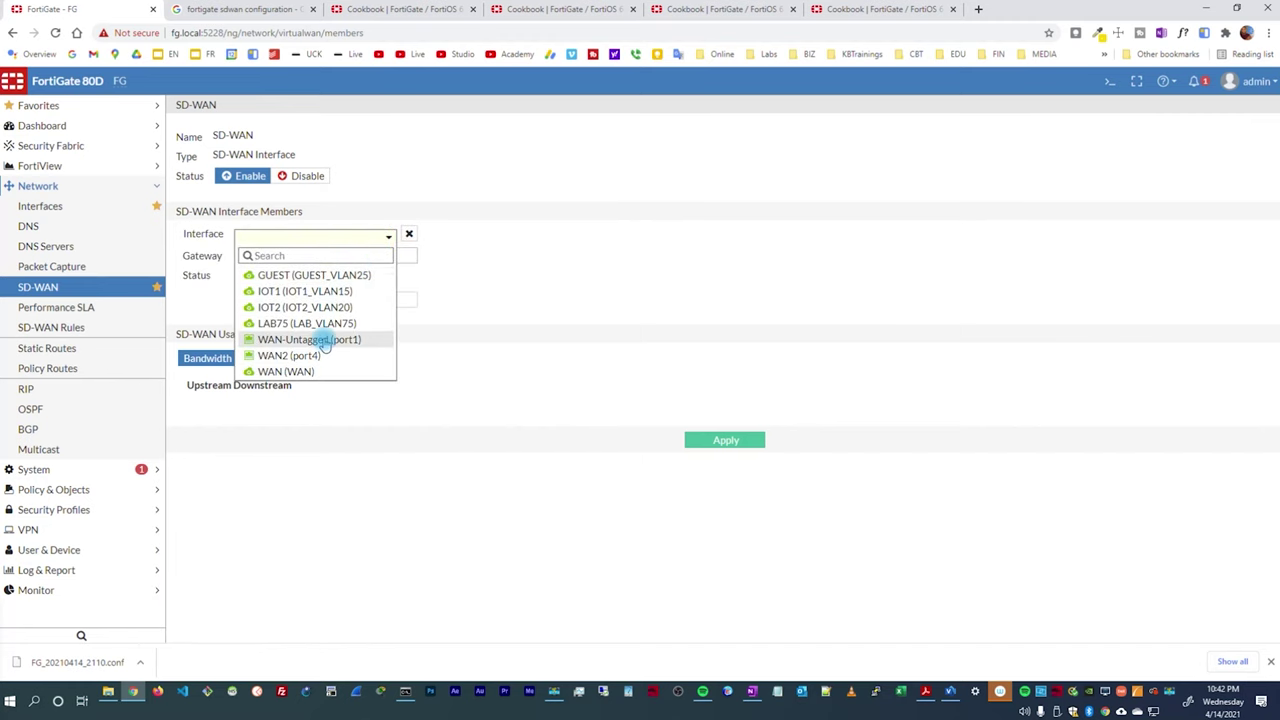
{"action": "mouse_move", "coordinate": [318, 357]}
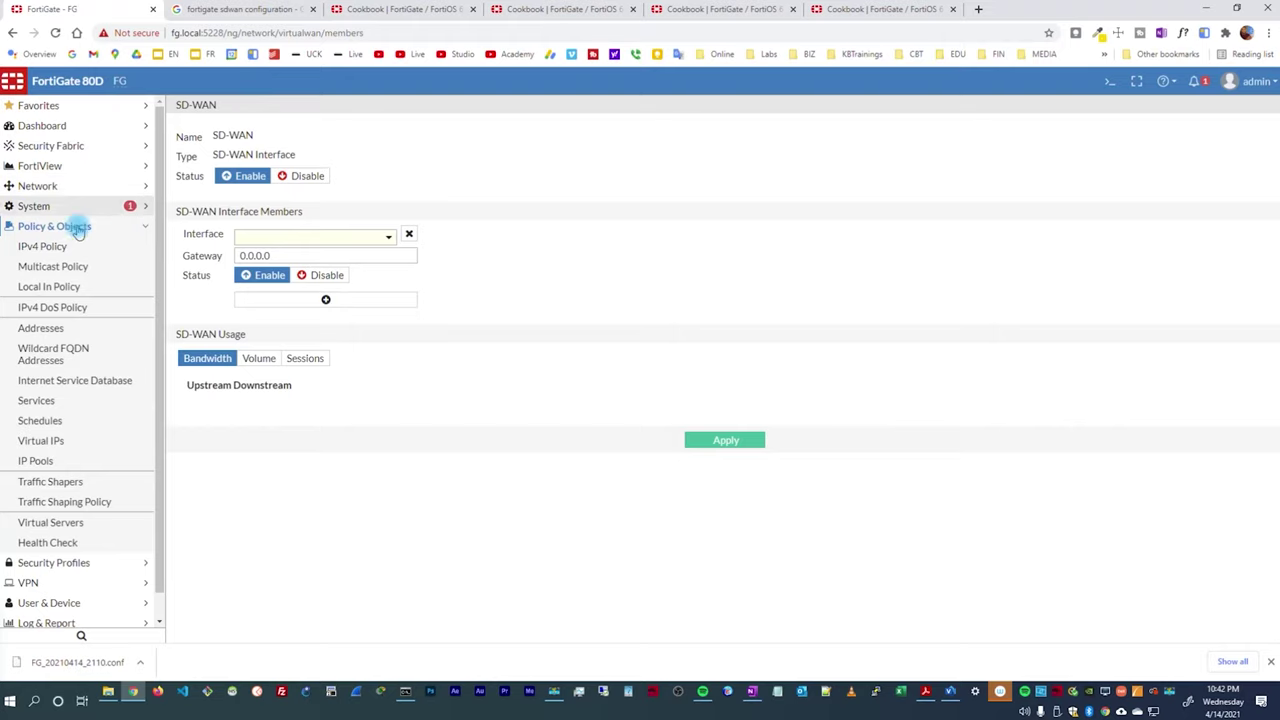
- Check the IPv4 policy list for remaining interface references and return to the SD-WAN settings
{"action": "left_click", "coordinate": [64, 247]}
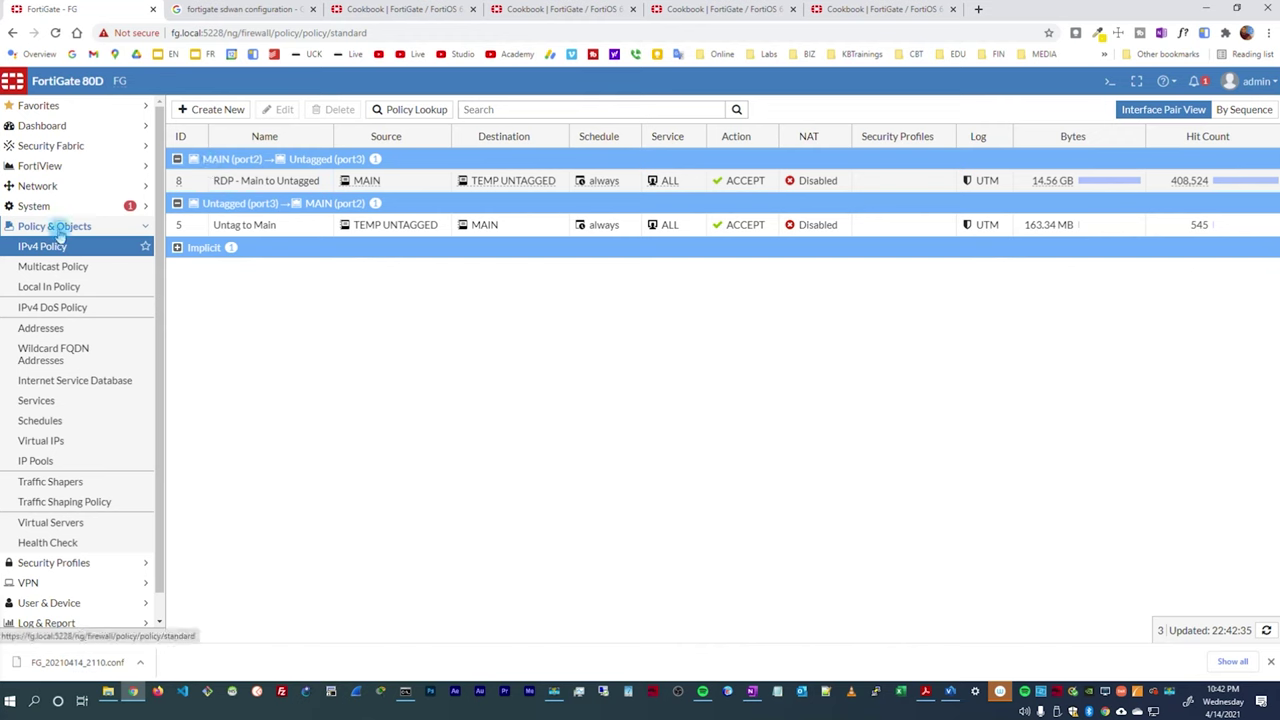
{"action": "left_click", "coordinate": [37, 186]}
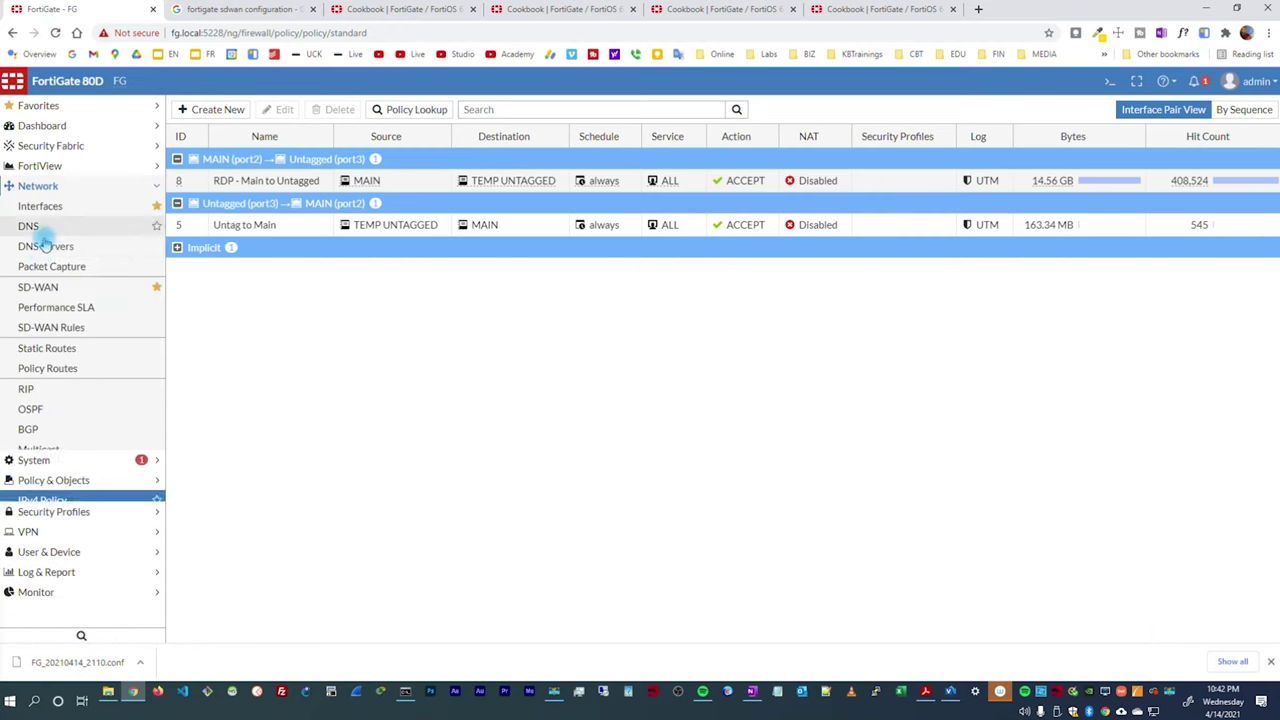
{"action": "left_click", "coordinate": [46, 287]}
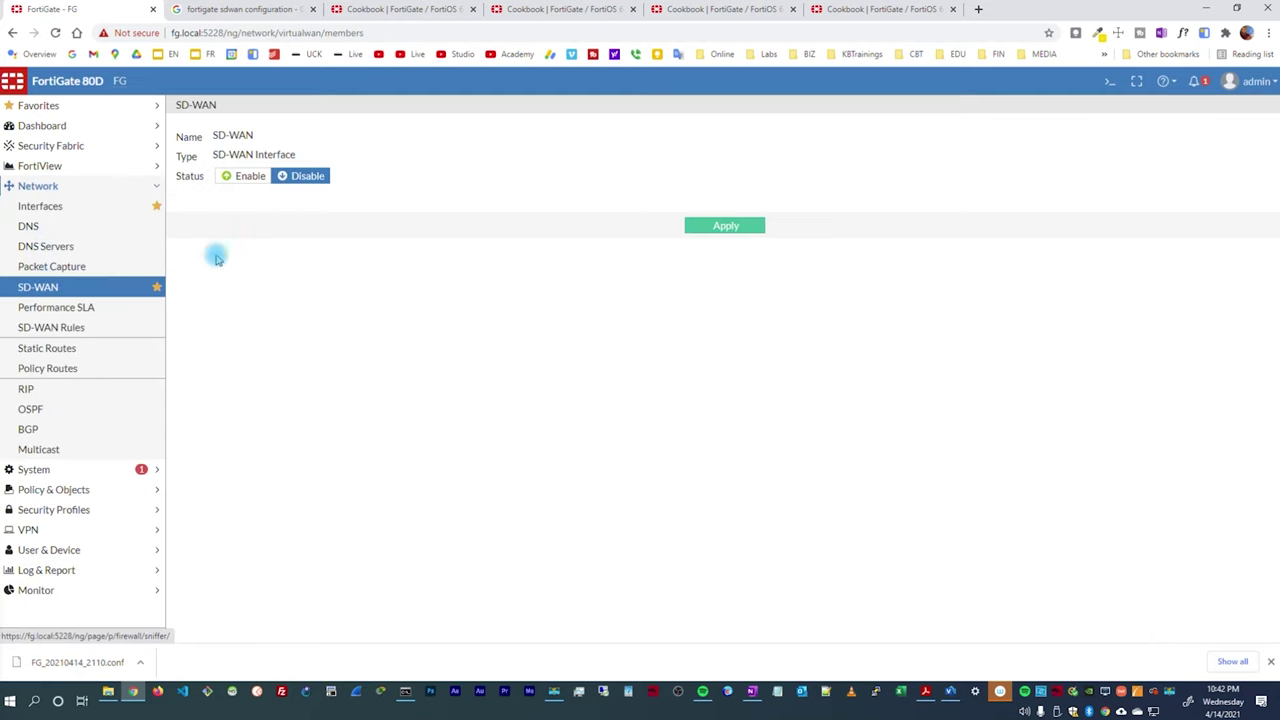
- Enable SD-WAN and assign the WAN (WAN) interface as its first member
{"action": "left_click", "coordinate": [243, 176]}
{"action": "left_click", "coordinate": [317, 233]}
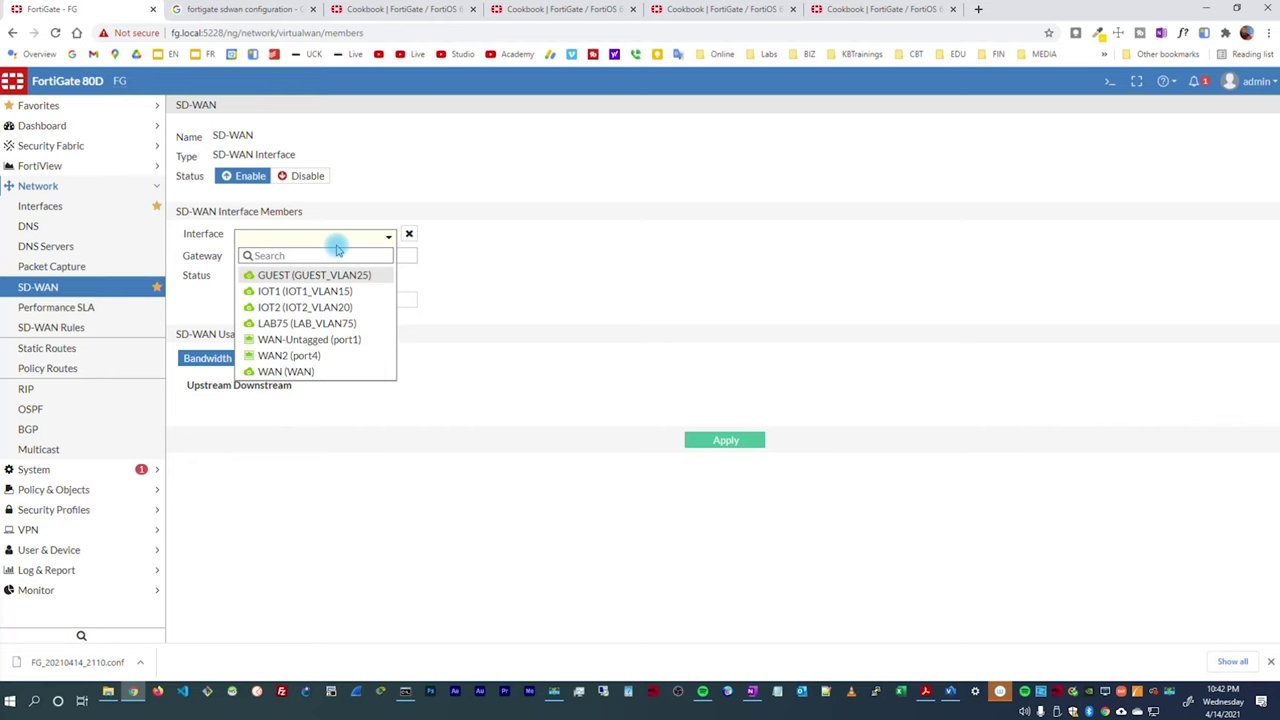
{"action": "left_click", "coordinate": [310, 371]}
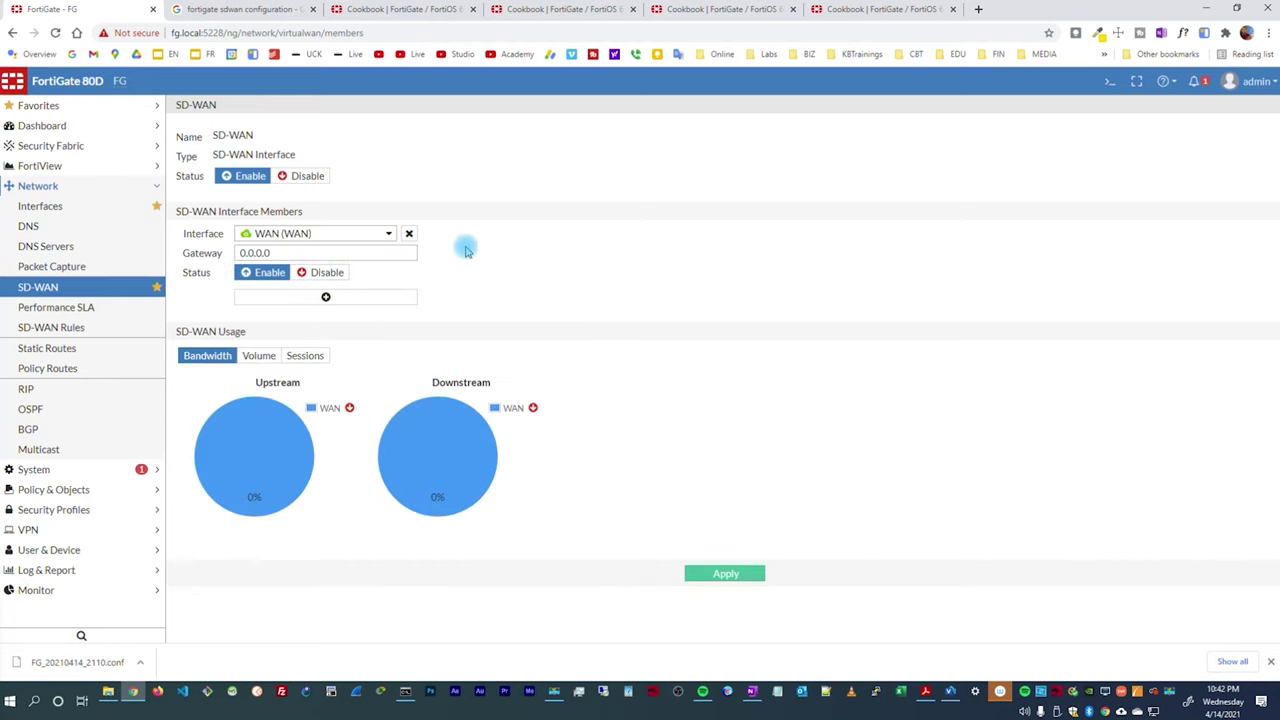
- Add WAN2 (port4) as the second SD-WAN member and show the SD-WAN usage by sessions
{"action": "left_click", "coordinate": [325, 295]}
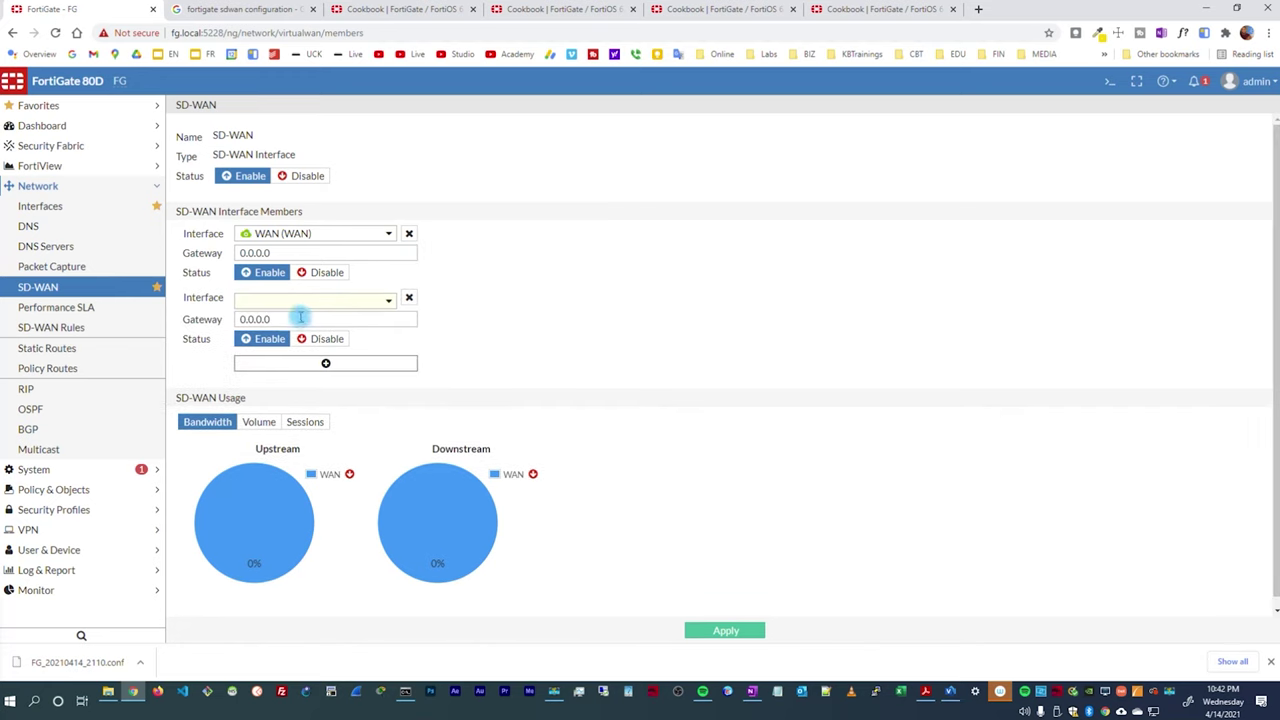
{"action": "left_click", "coordinate": [297, 300]}
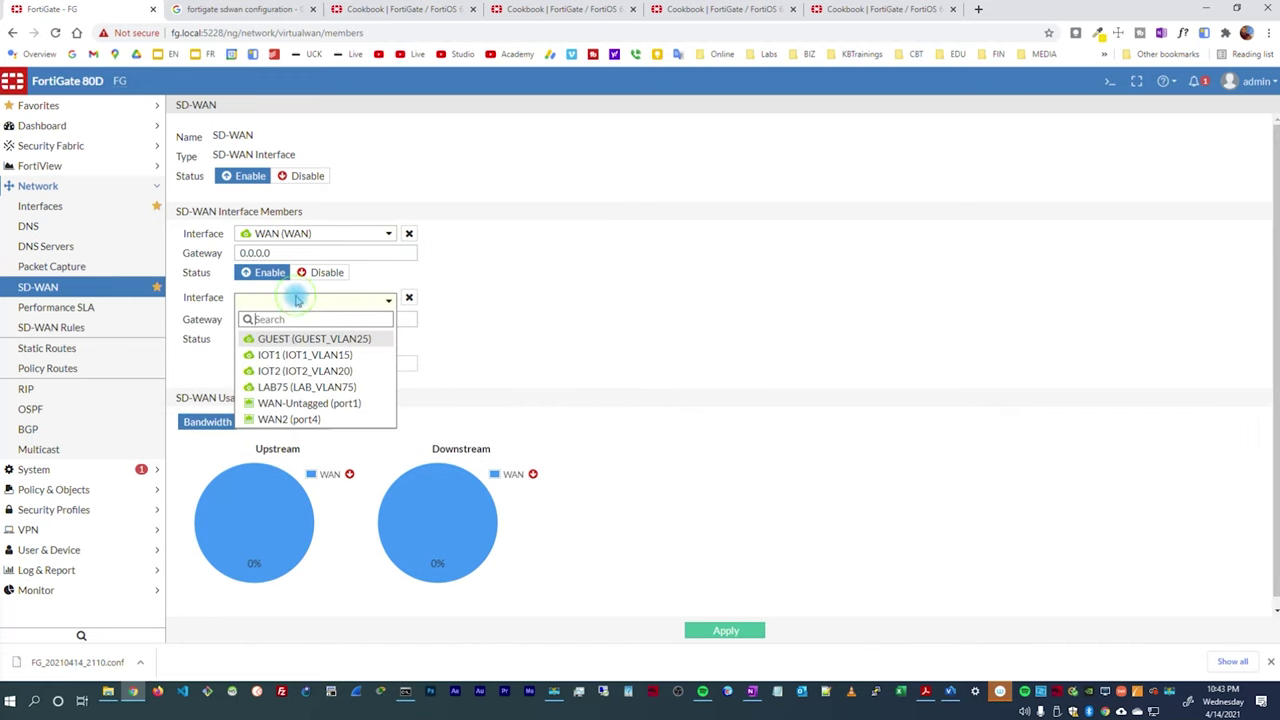
{"action": "left_click", "coordinate": [280, 419]}
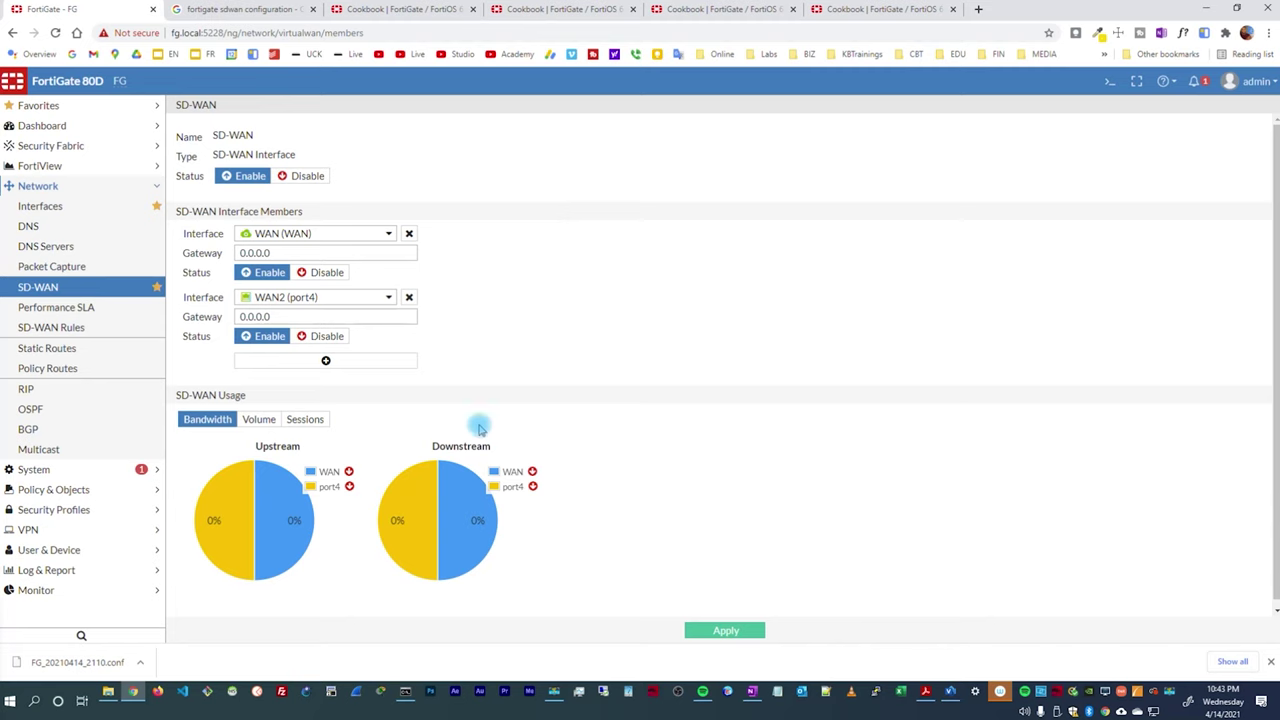
{"action": "left_click", "coordinate": [308, 421]}
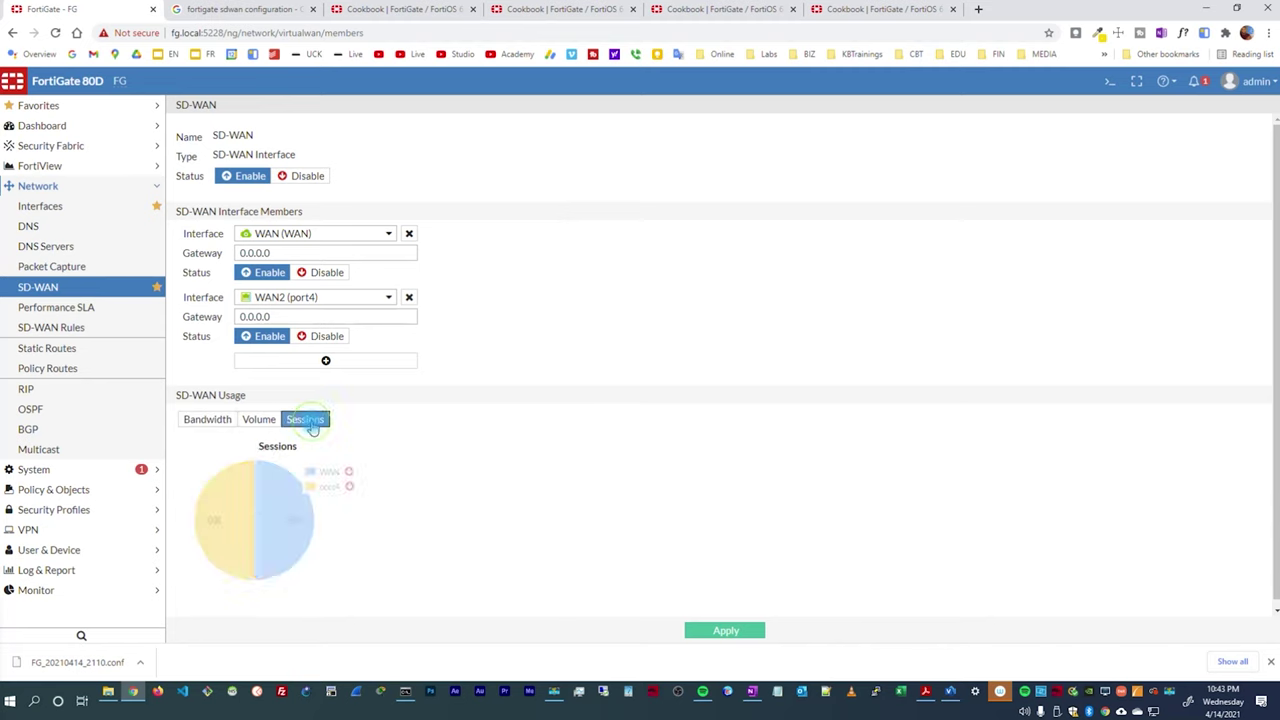